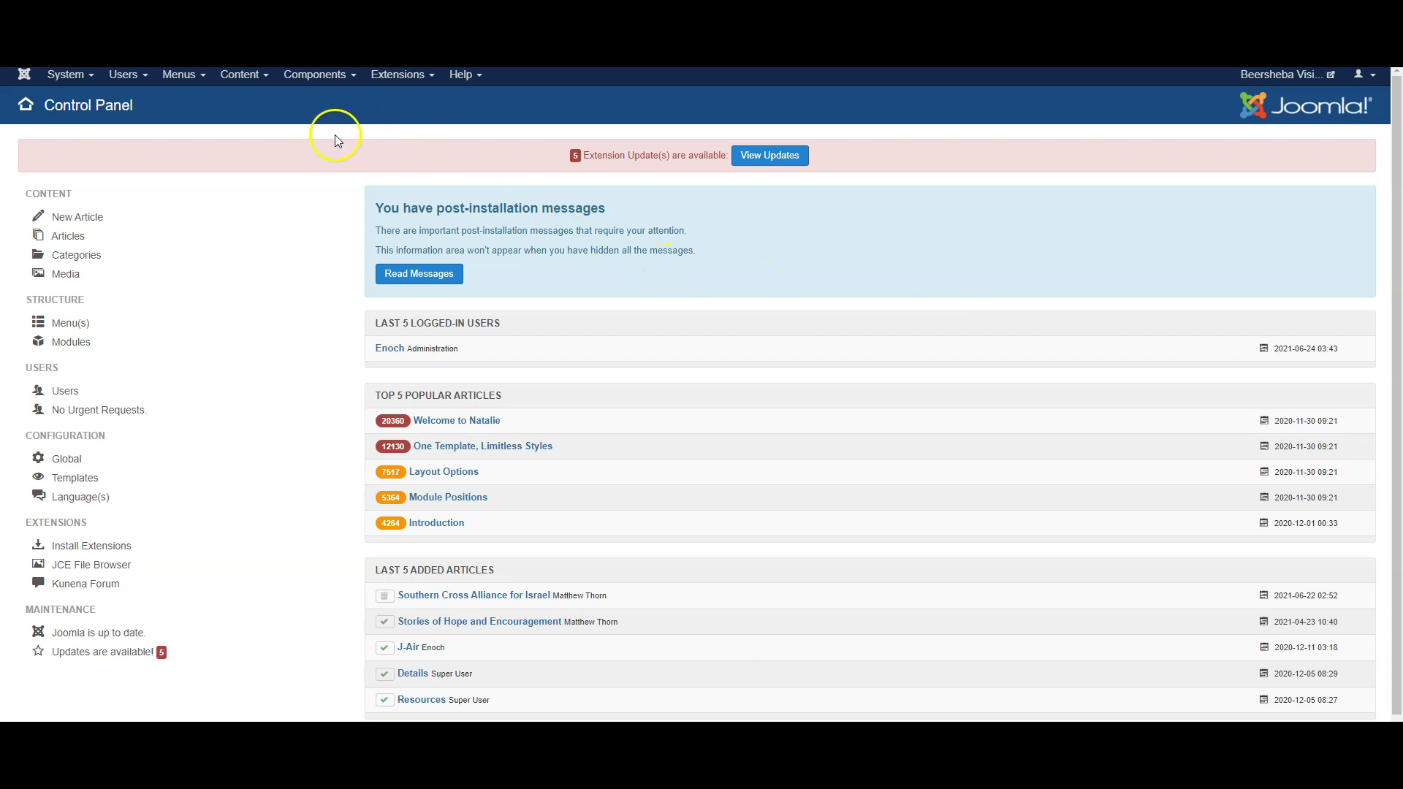
- Open Kunena's category list (Main Forum, Welcome Mat, Suggestion Box), then switch to the front-end forum
click(323, 82)
mouse_move(331, 141)
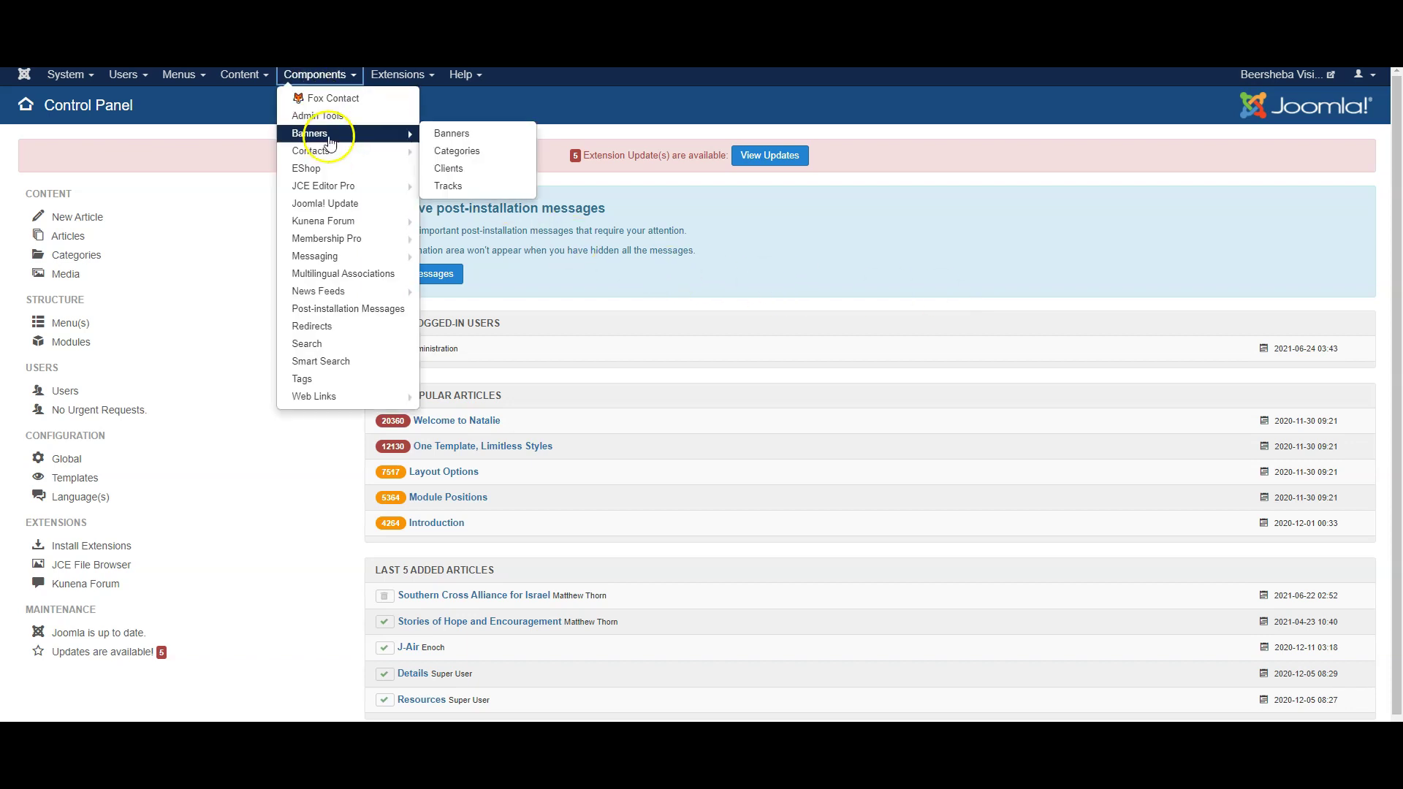
click(341, 226)
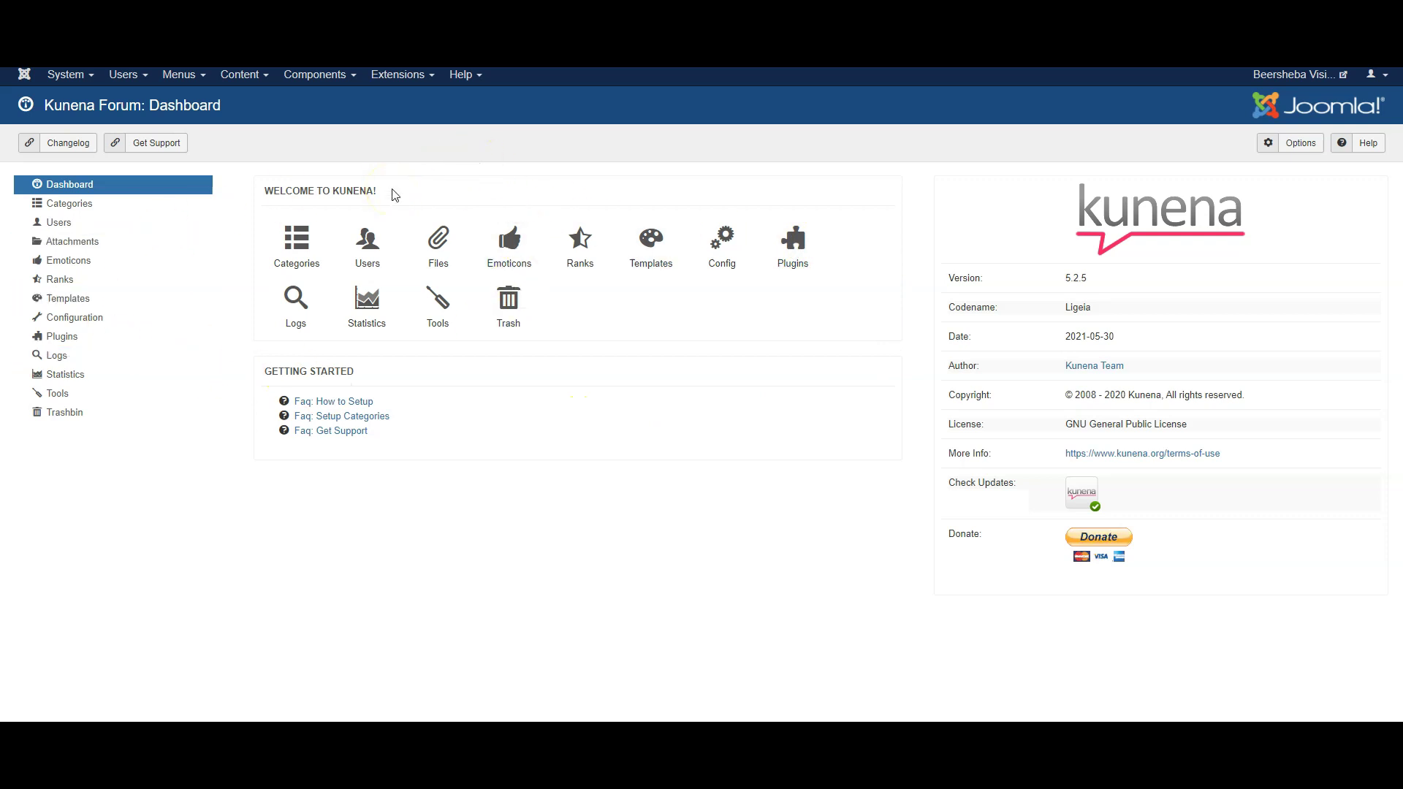
click(83, 211)
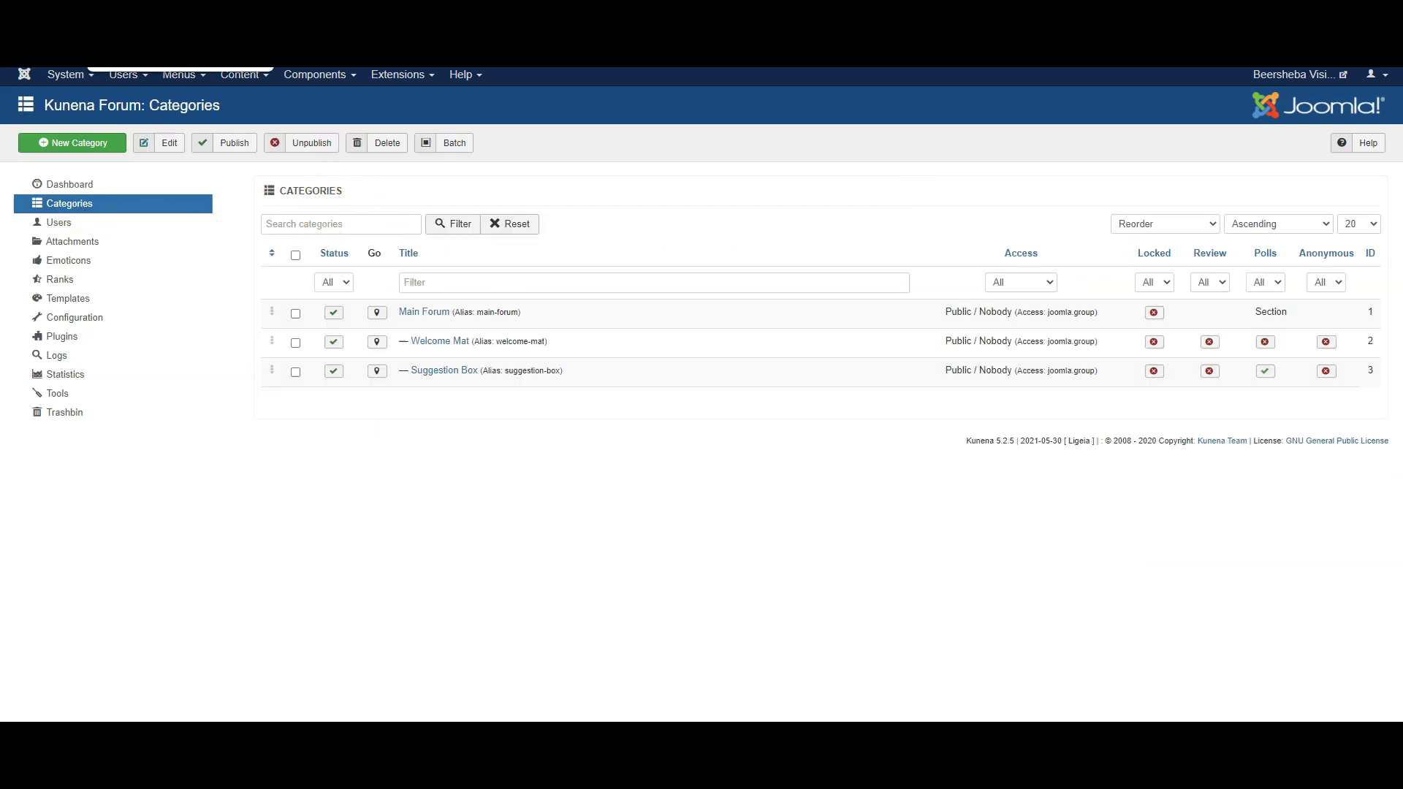
key(ctrl+Tab)
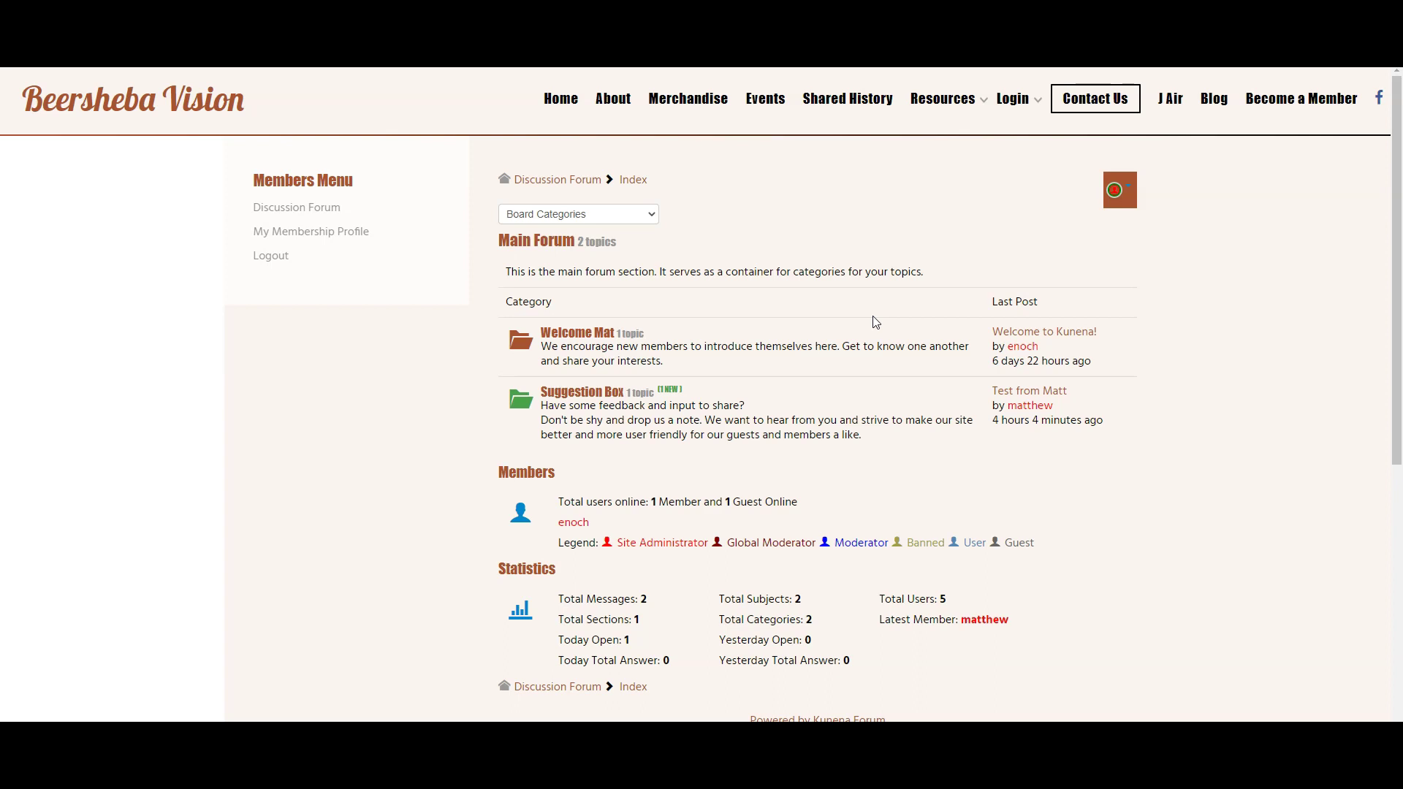
- Back in the admin, start a new Kunena category with Parent left at Top Level
click(852, 314)
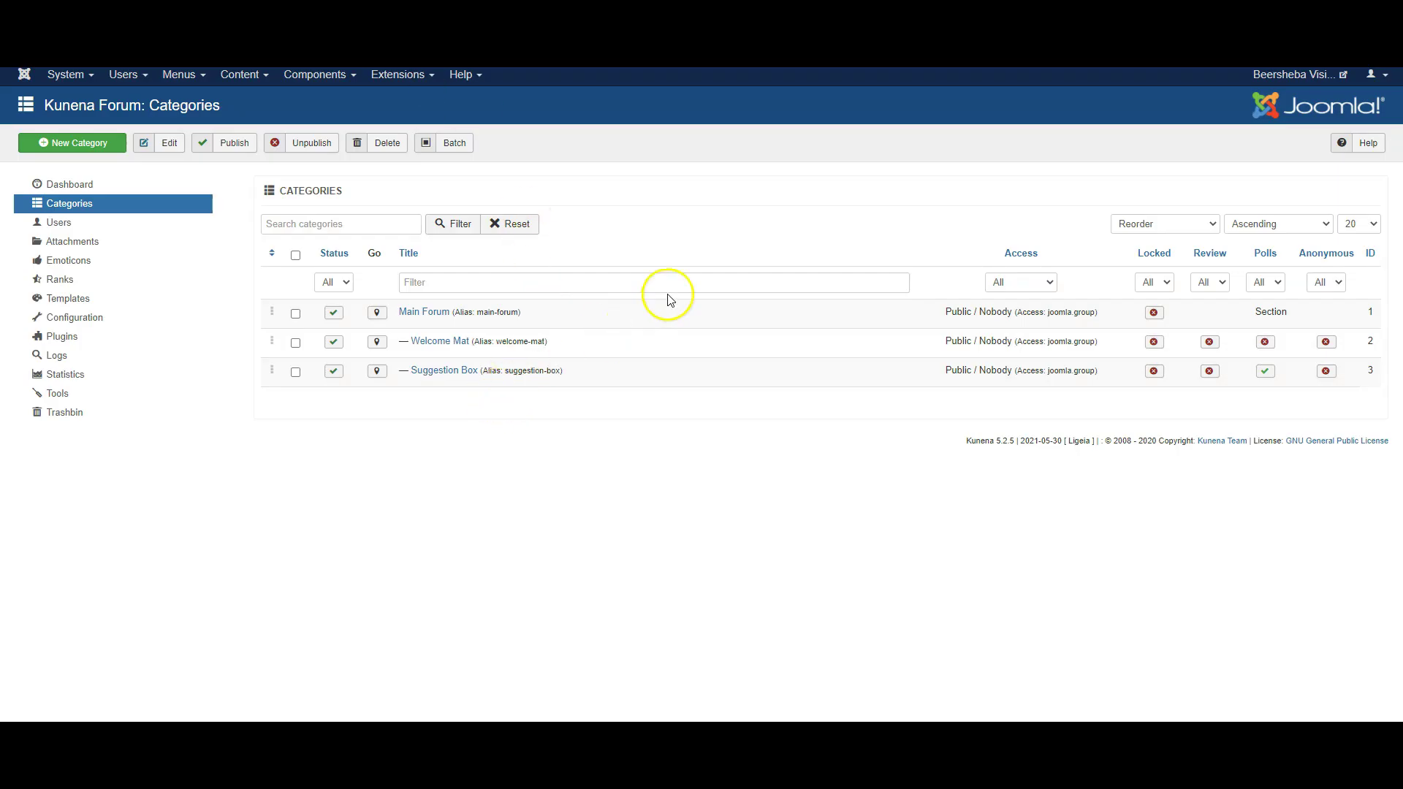
click(98, 142)
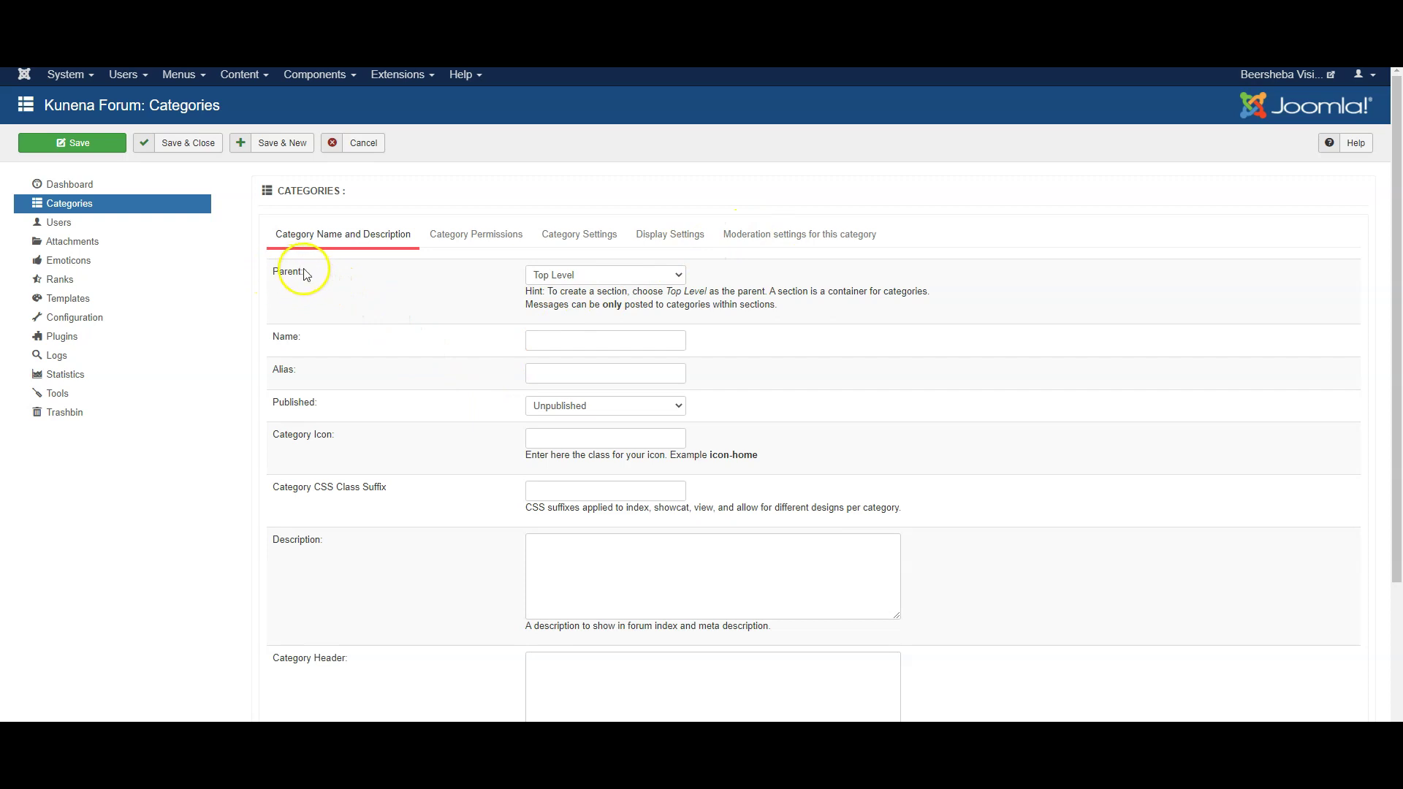
click(669, 275)
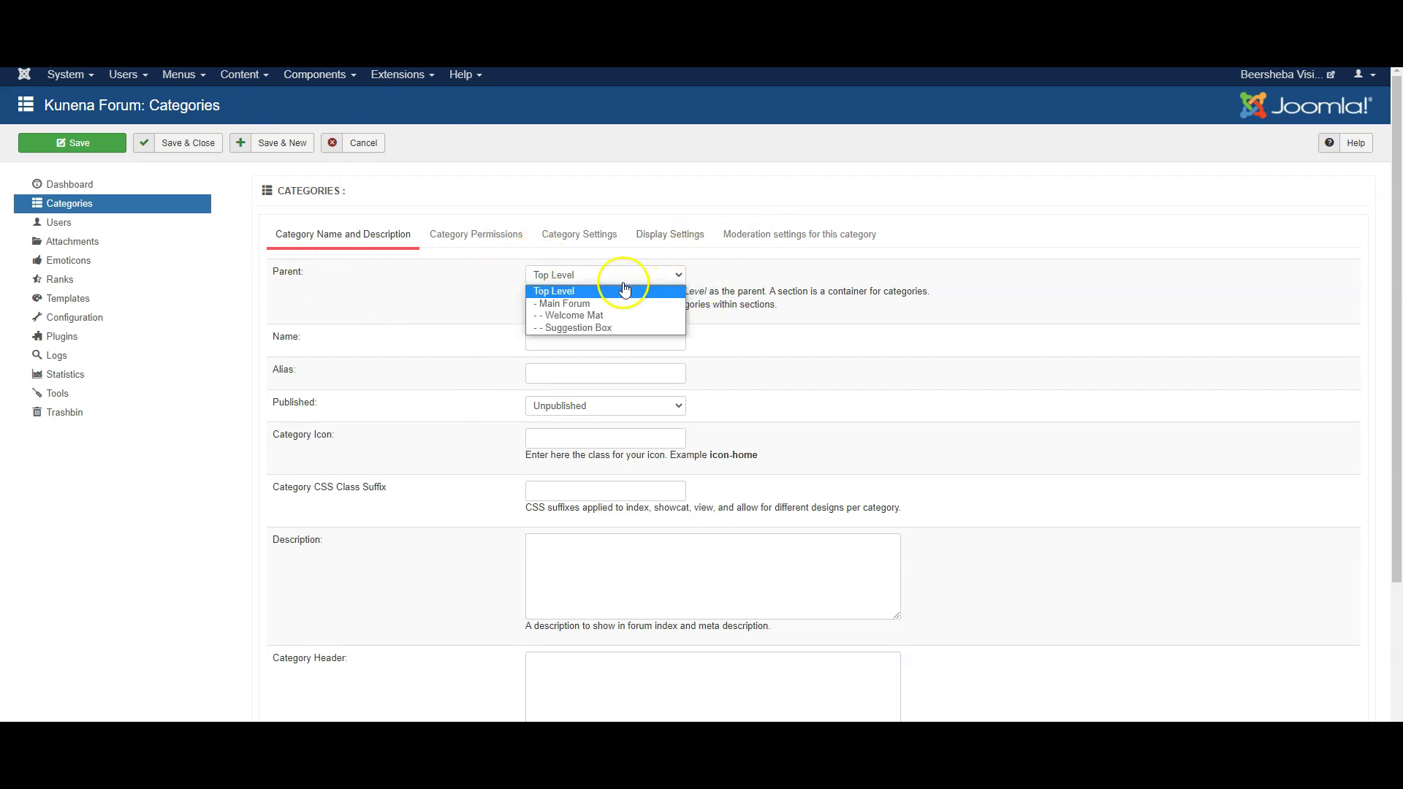
click(583, 293)
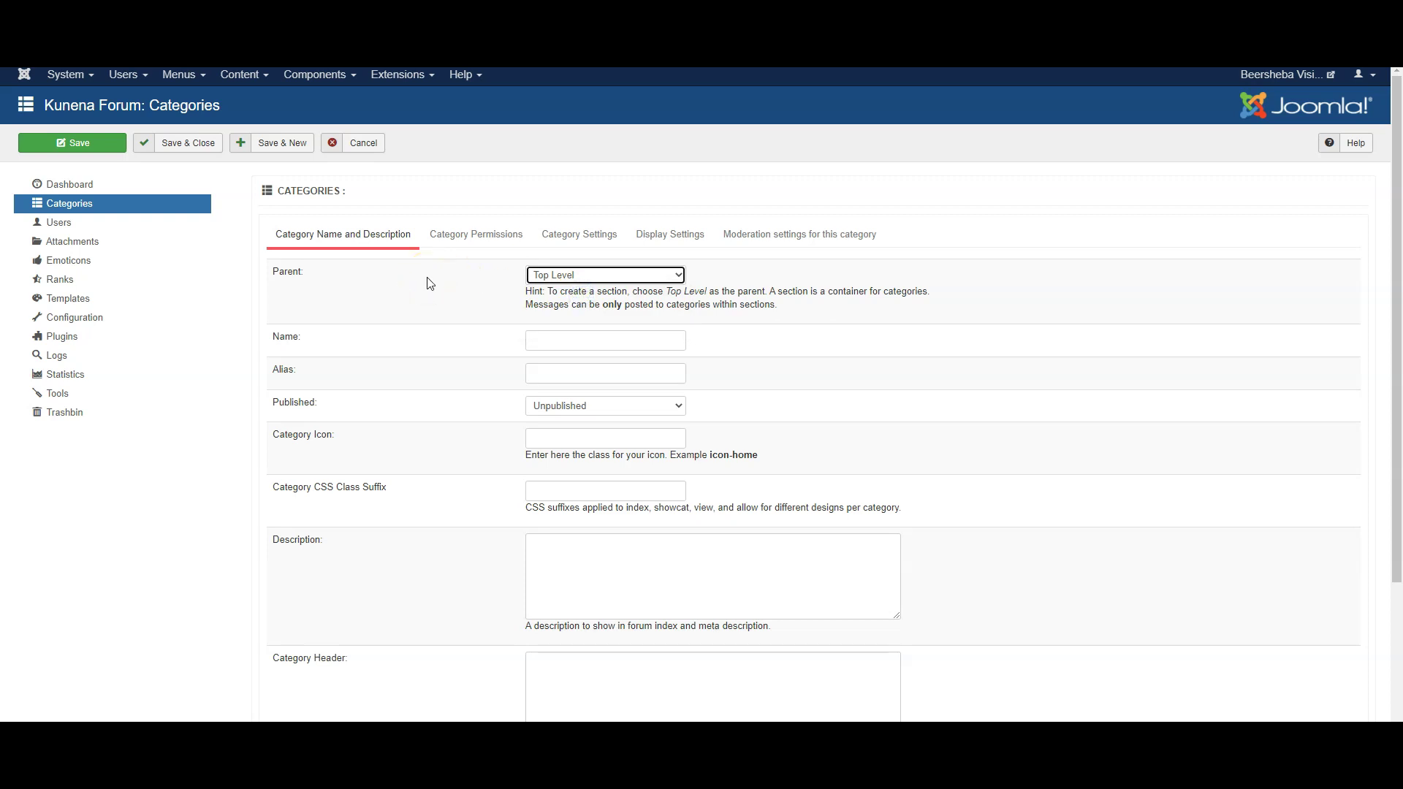
- Name the new category 'Discussion group' and set its state to Published
click(548, 338)
text(Discussion group)
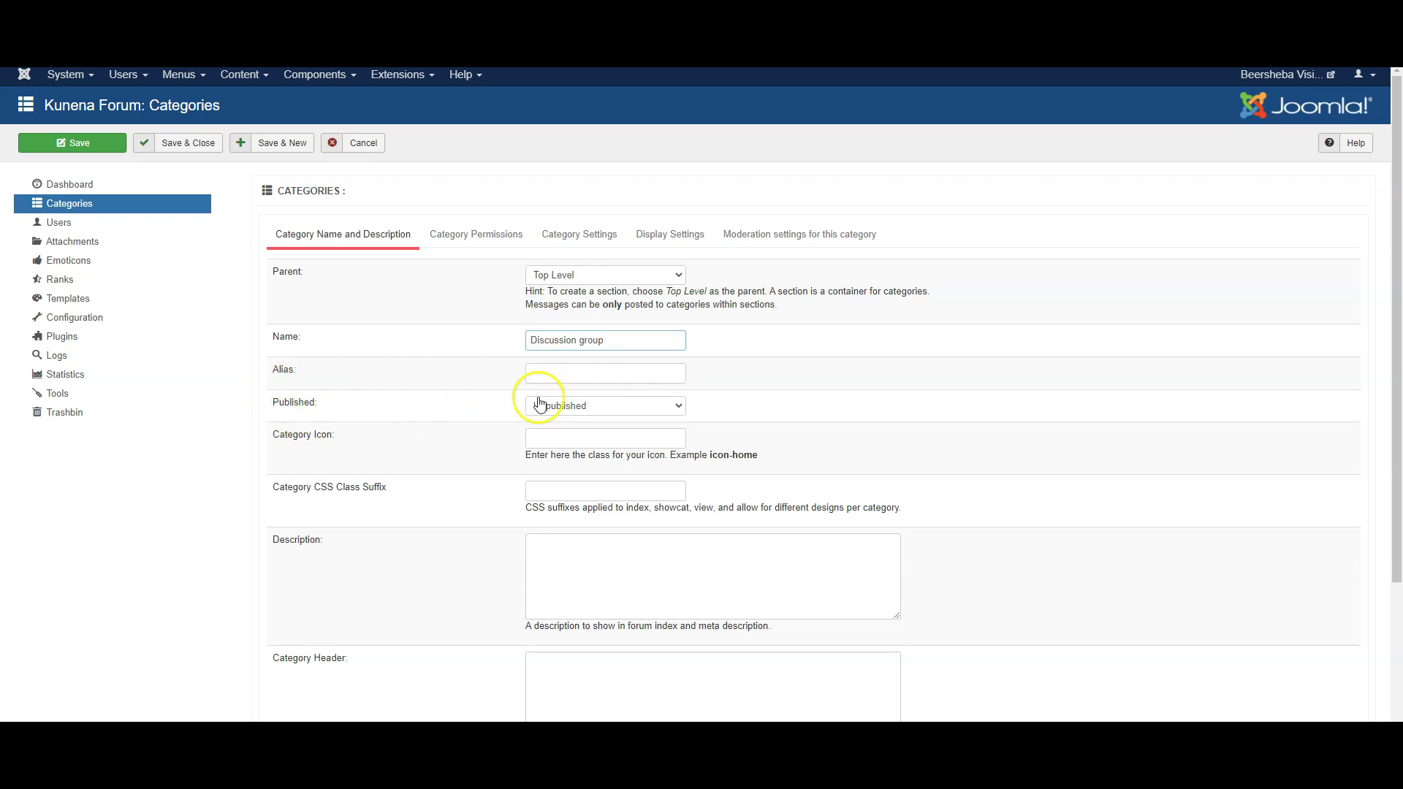
click(643, 406)
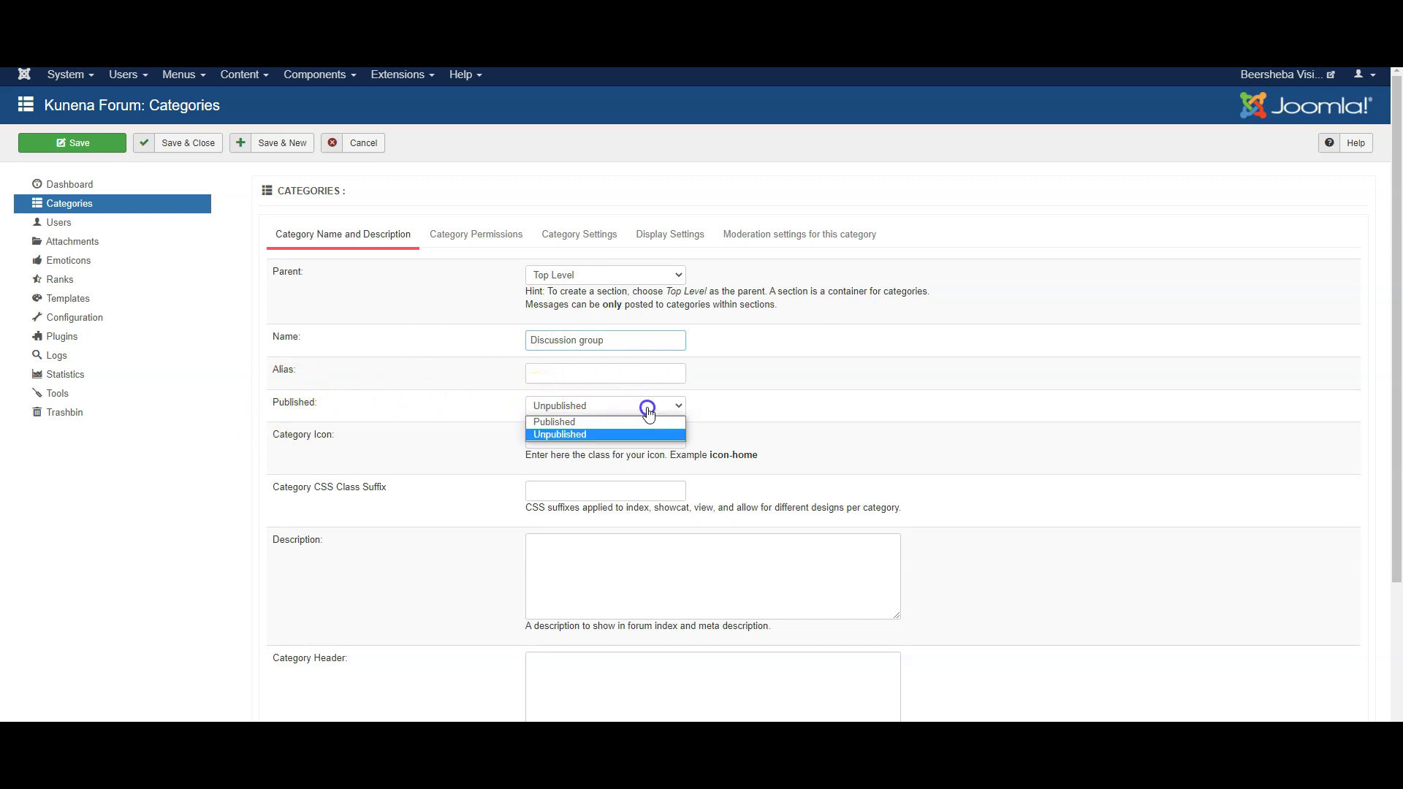
click(564, 424)
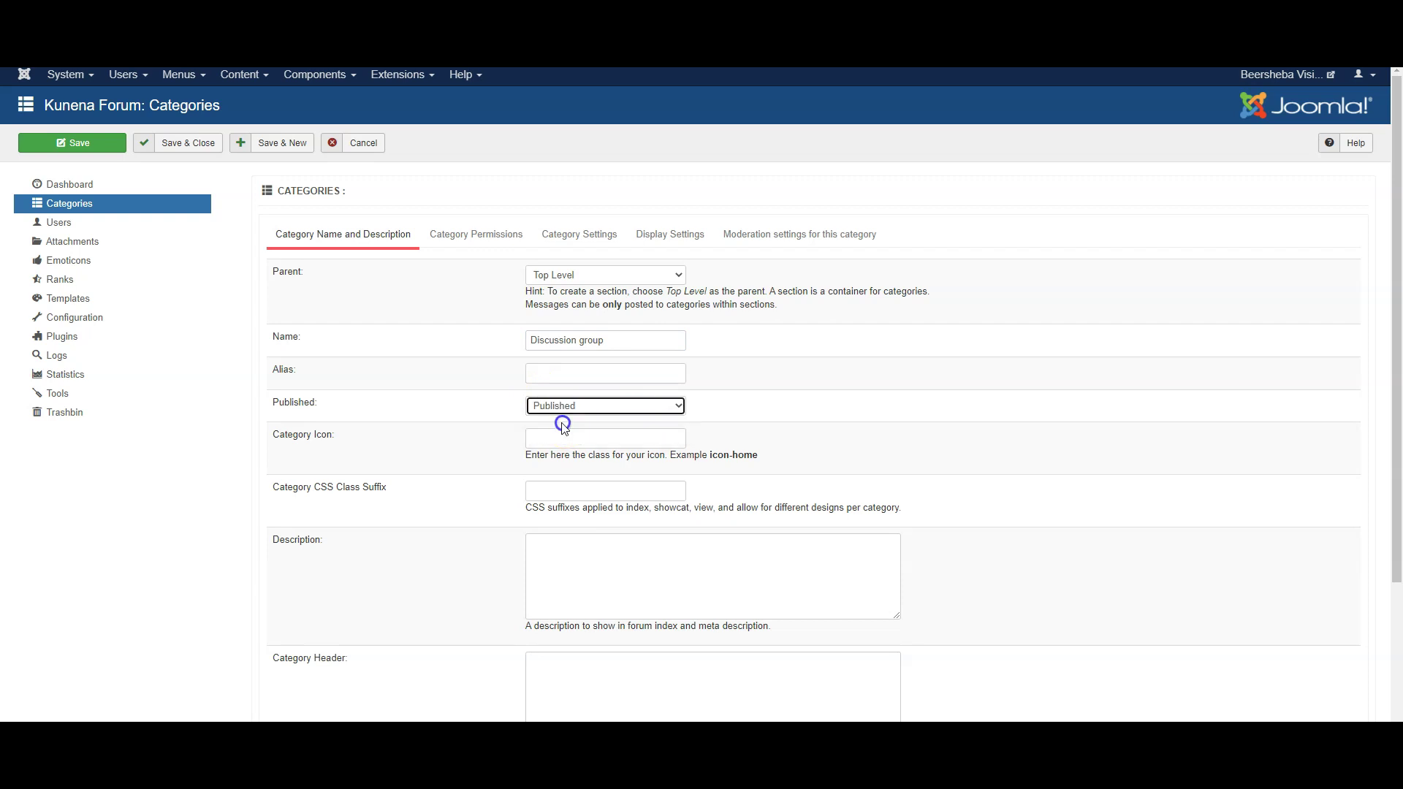
- On the front-end forum index, open the Welcome Mat category and go back to the index
scroll(839, 393, down, 2)
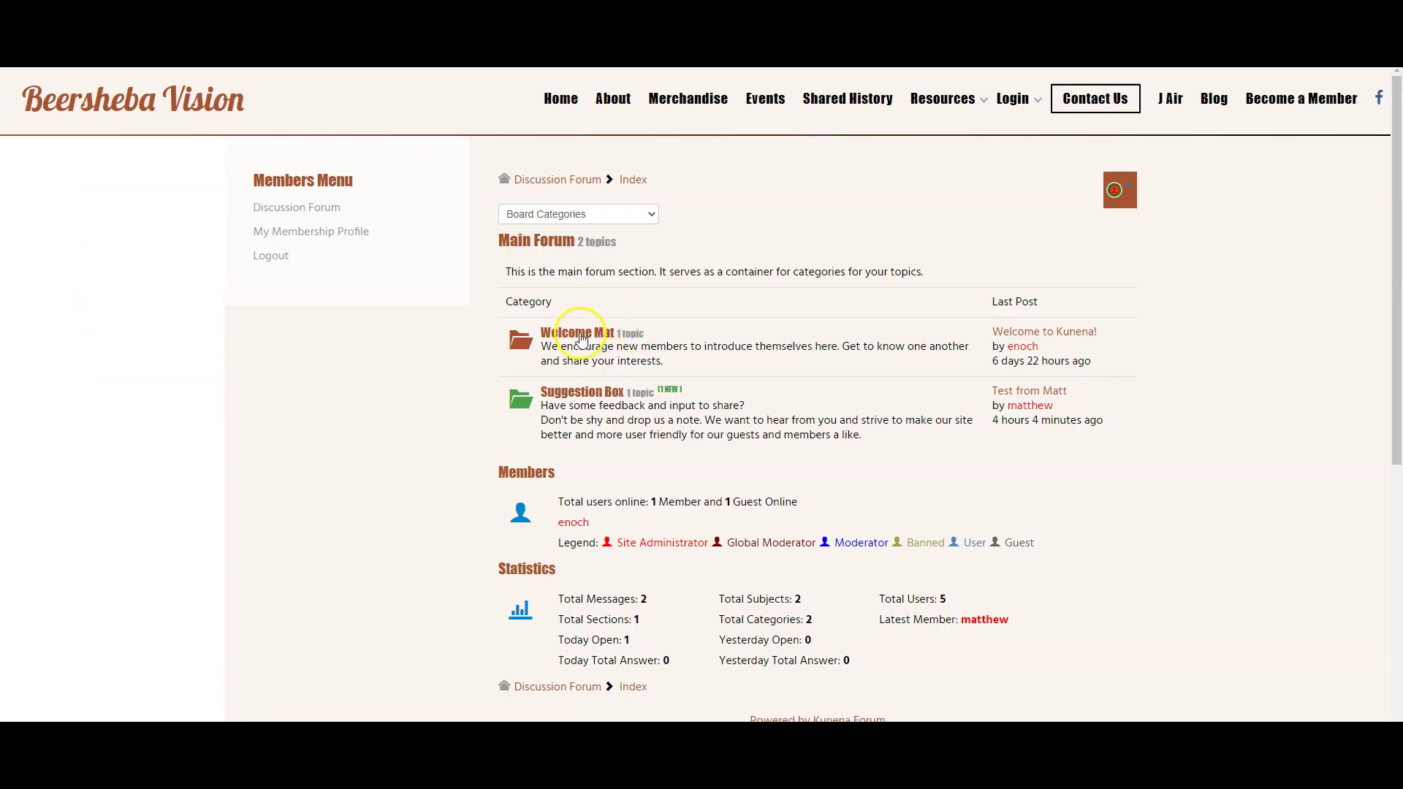
mouse_move(427, 146)
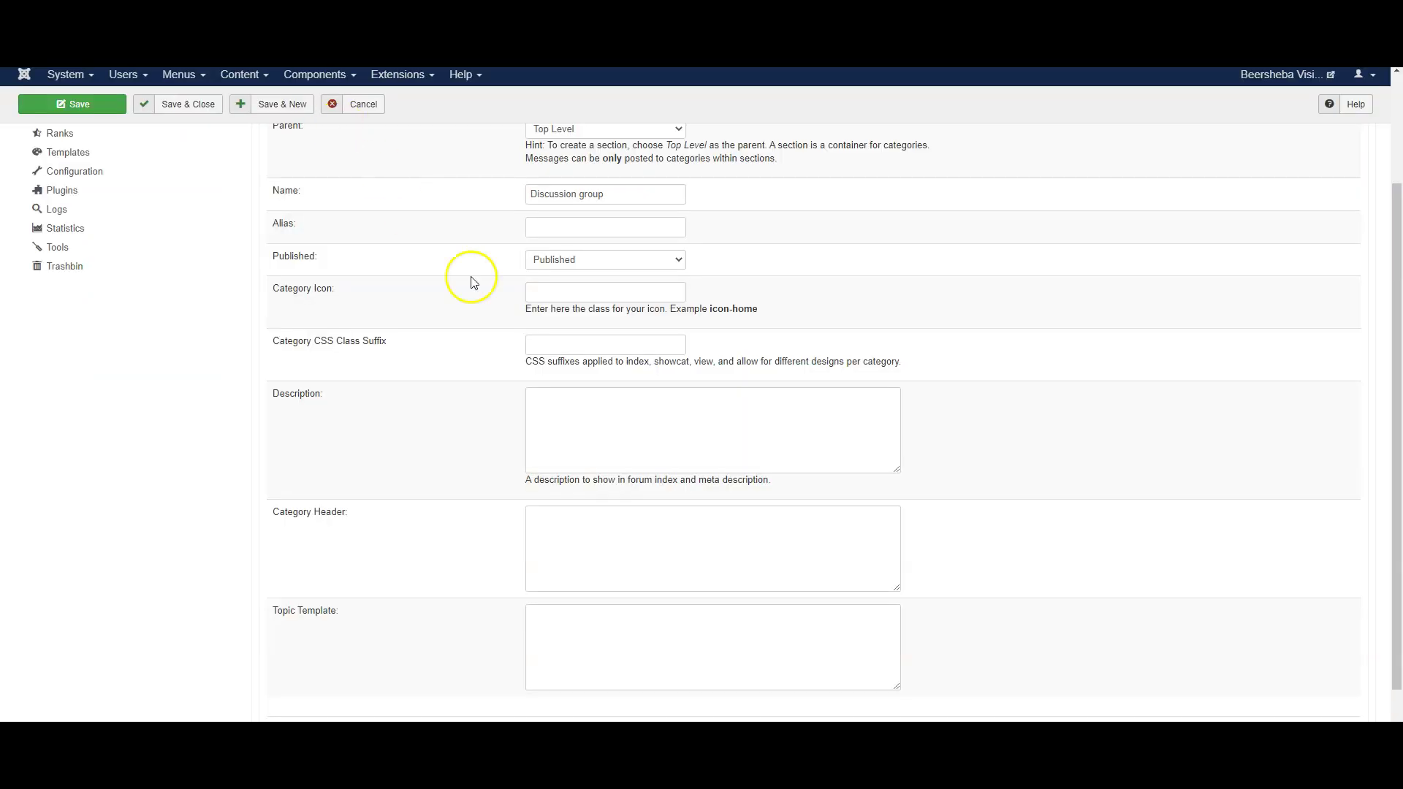
scroll(423, 505, down, 1)
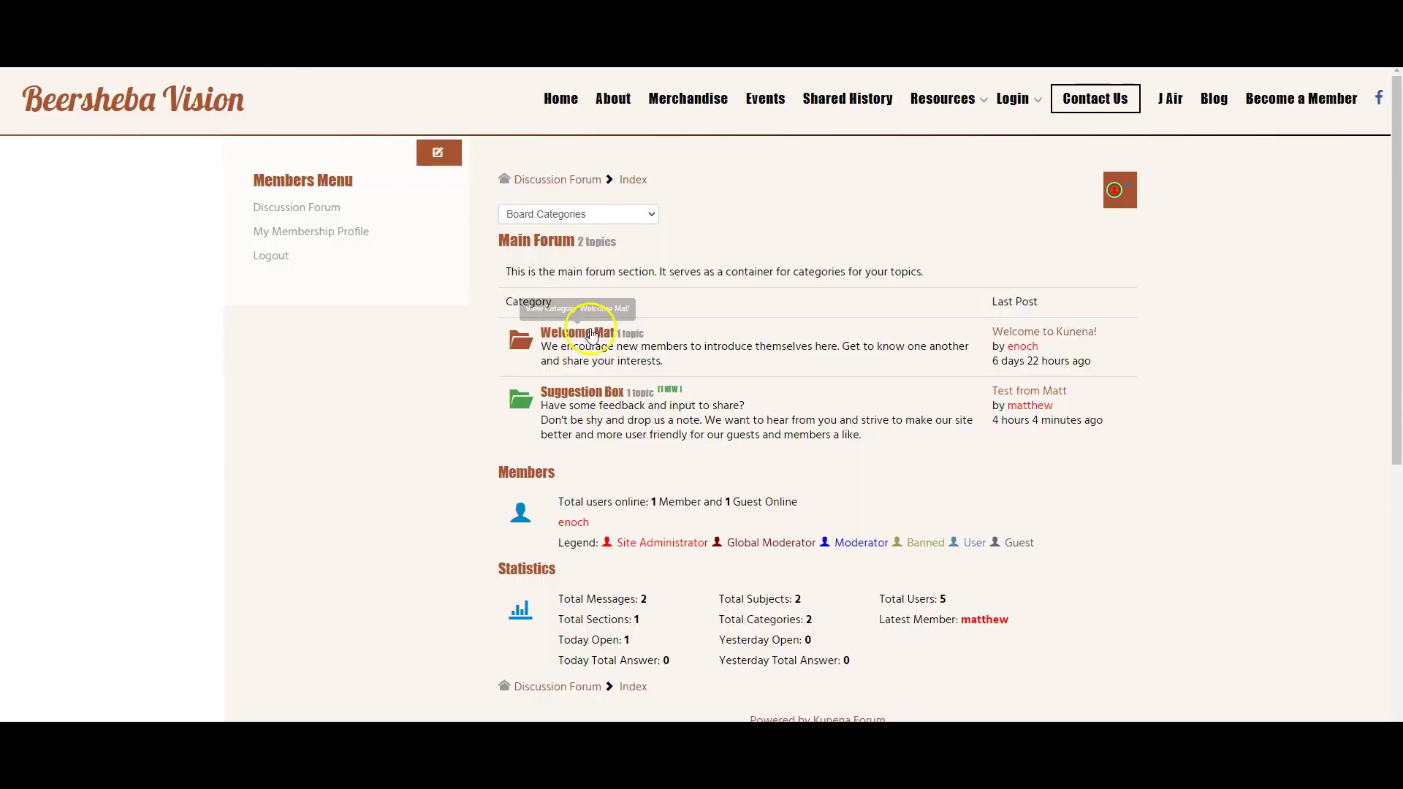
click(580, 335)
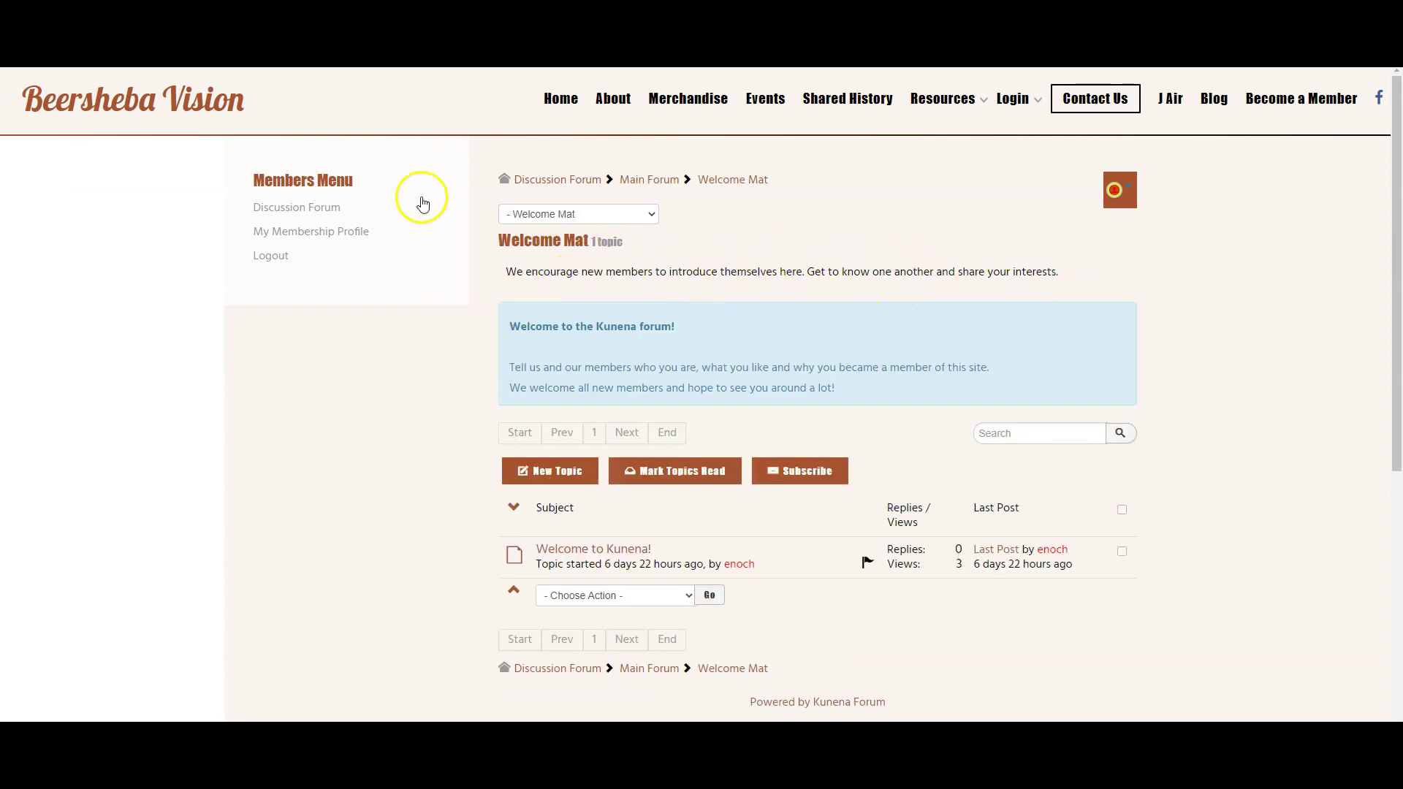
key(alt+Left)
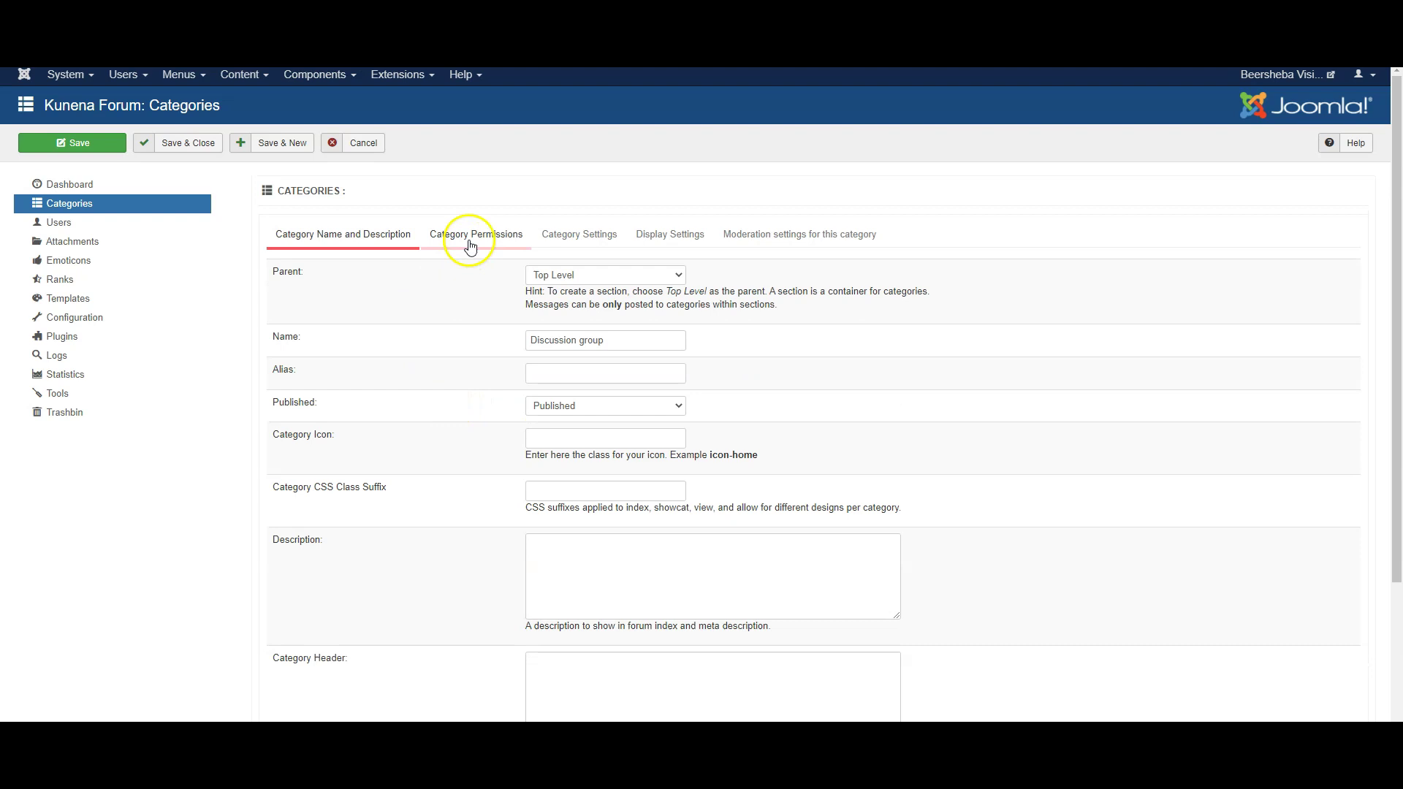
- Set the Discussion group category's access level to Special under Category Permissions
click(471, 237)
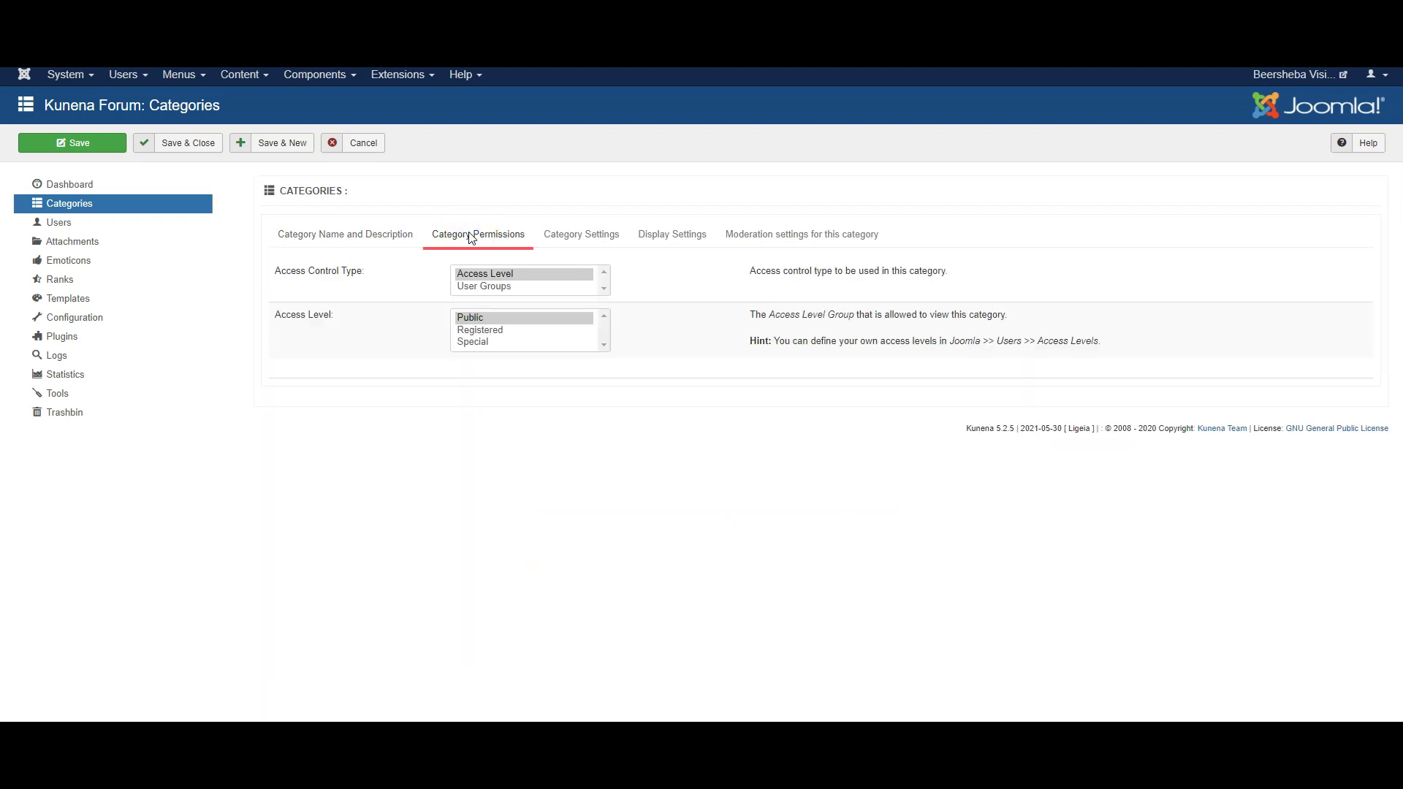
click(673, 322)
click(493, 331)
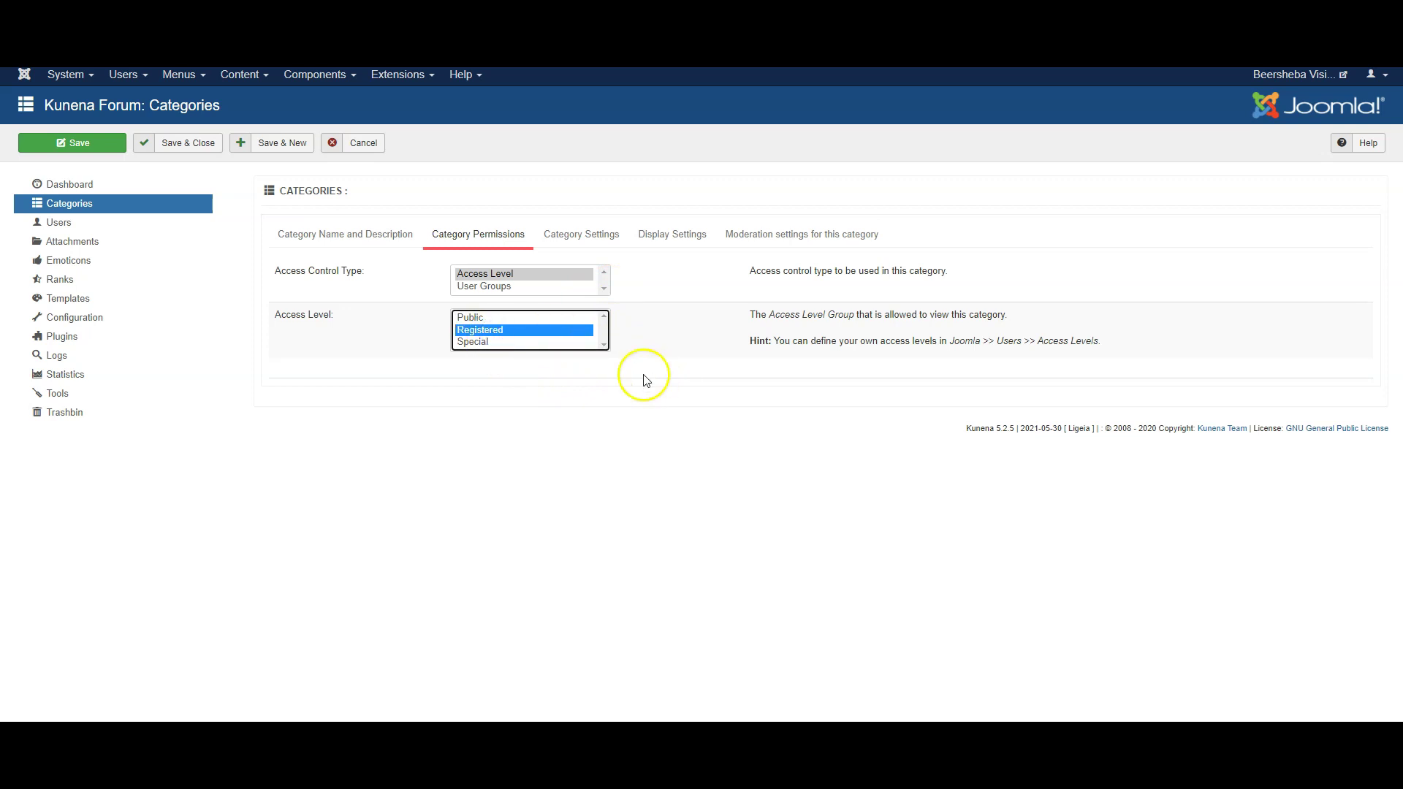
click(501, 342)
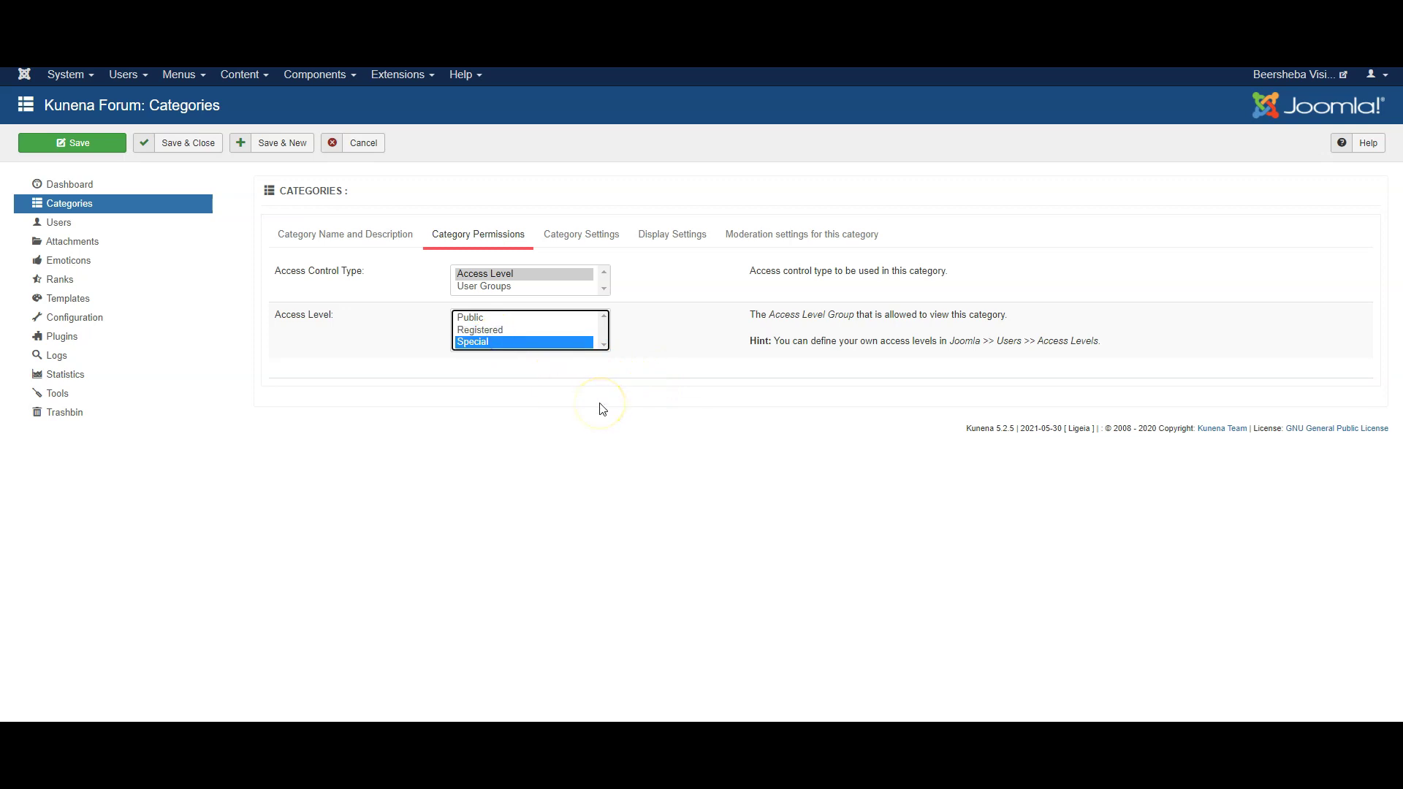
click(575, 244)
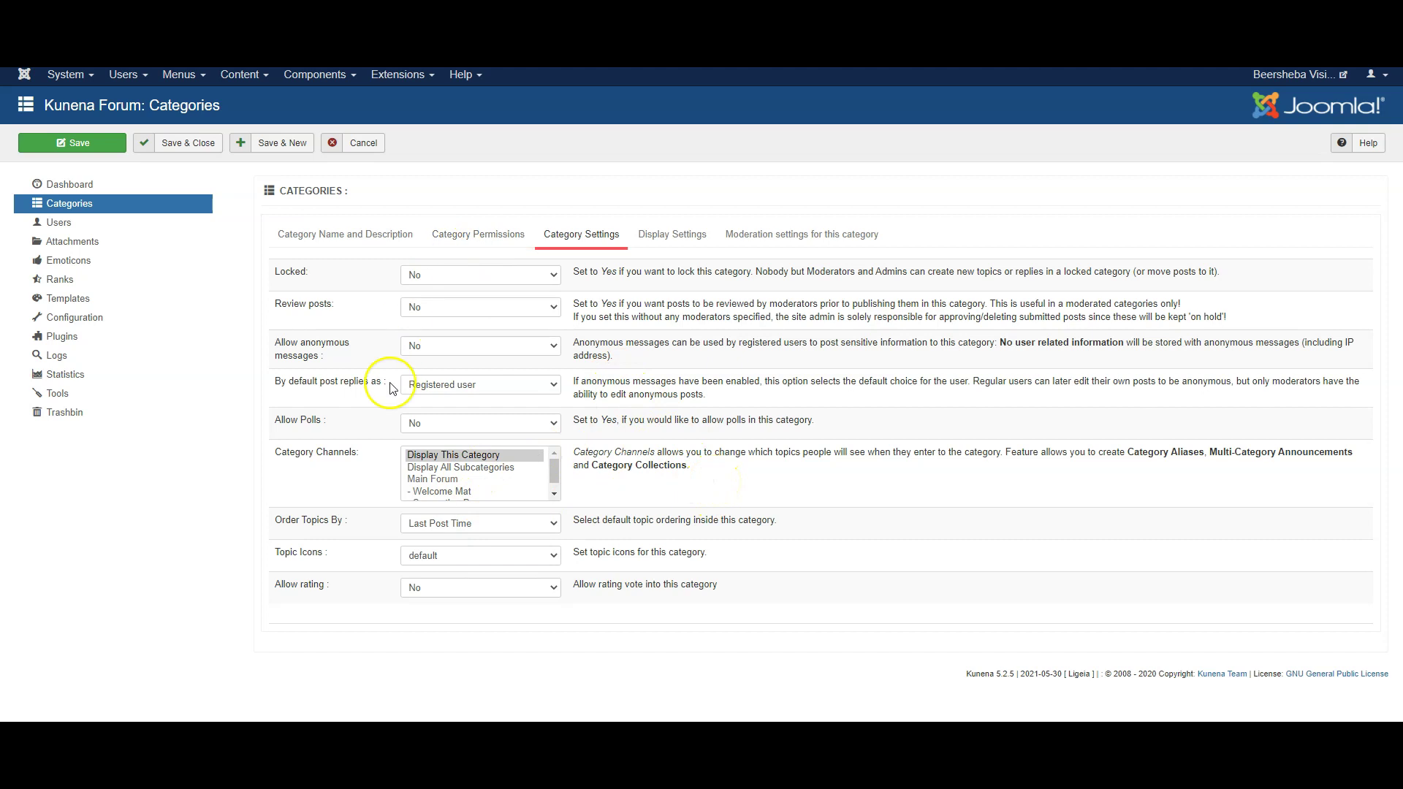
- Look over the Display and Moderation settings, then cancel the new category
click(657, 235)
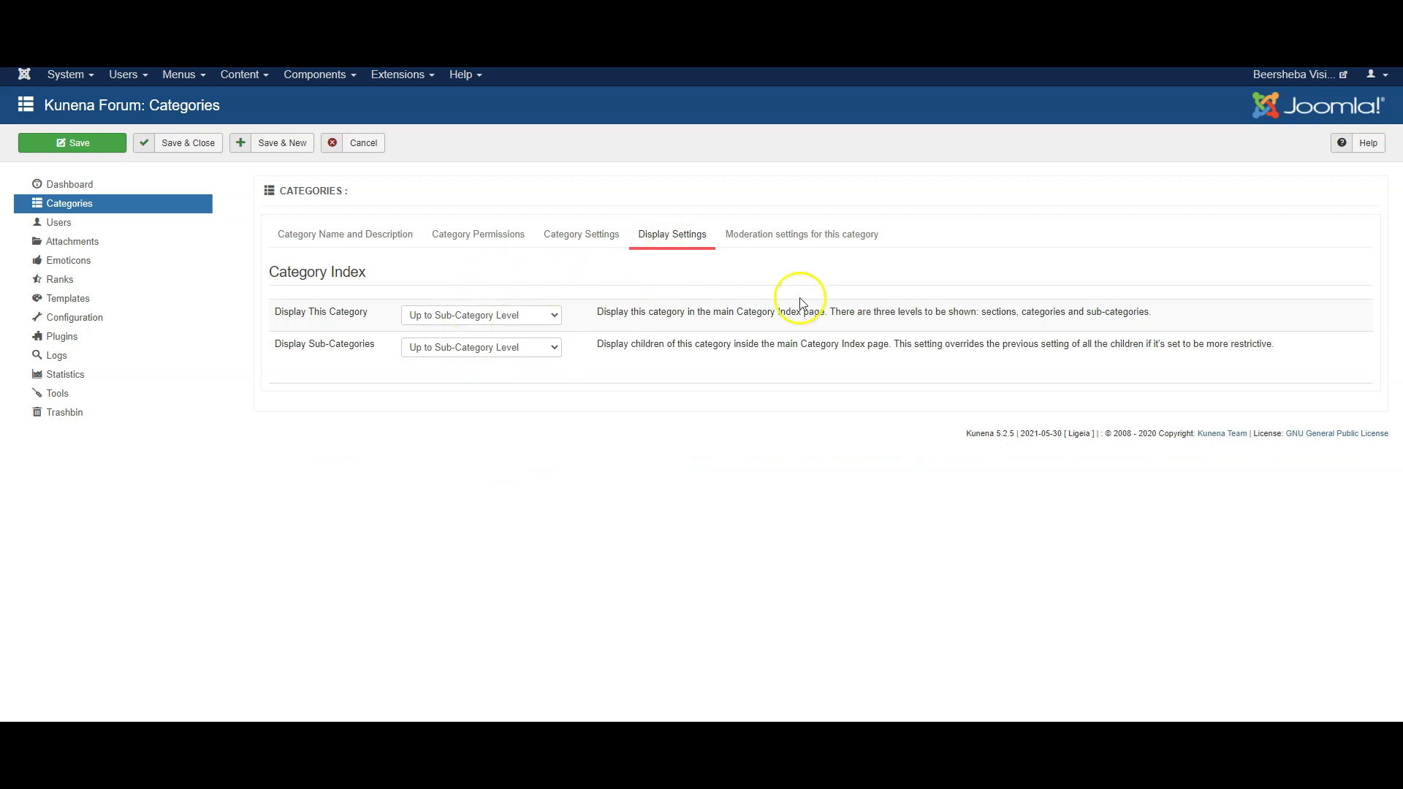
click(831, 244)
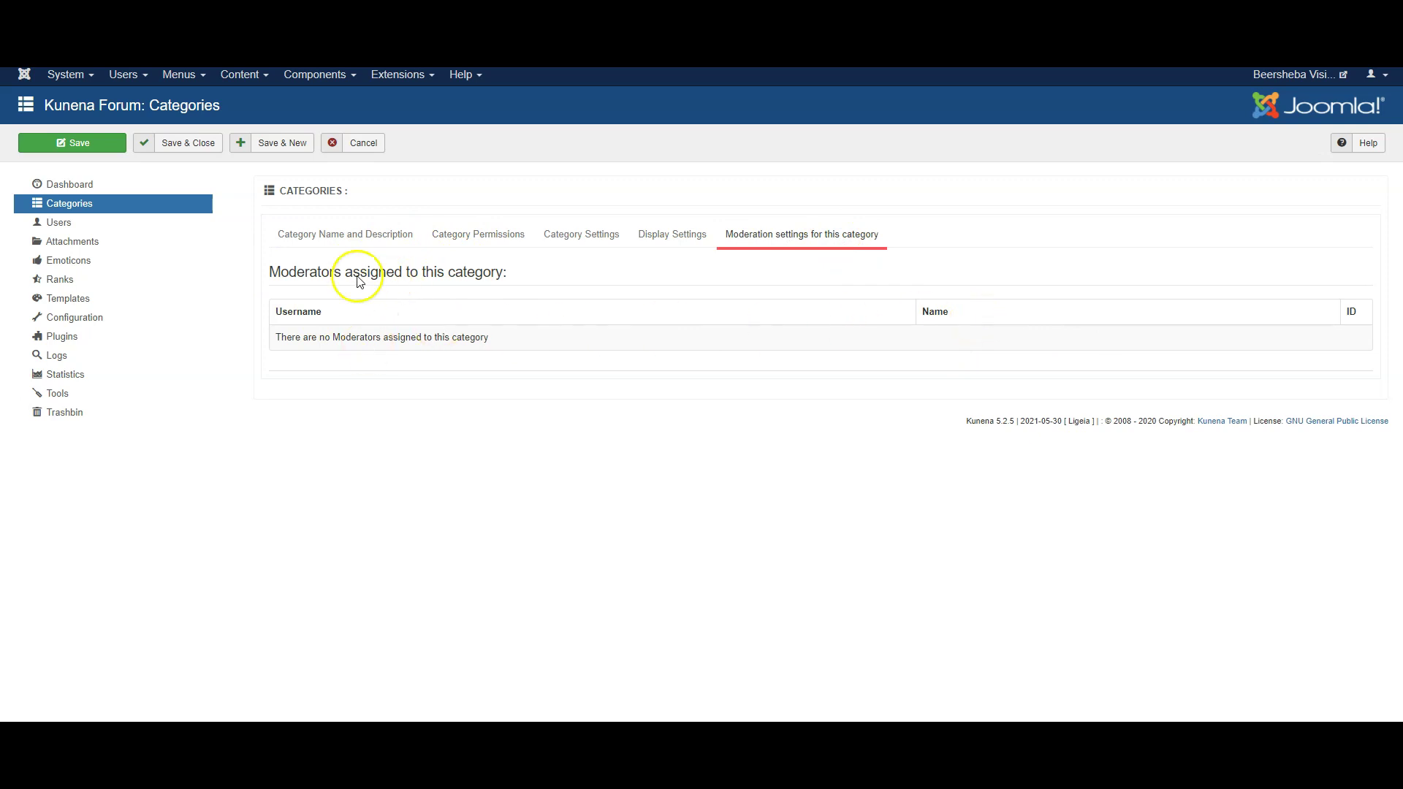
click(359, 143)
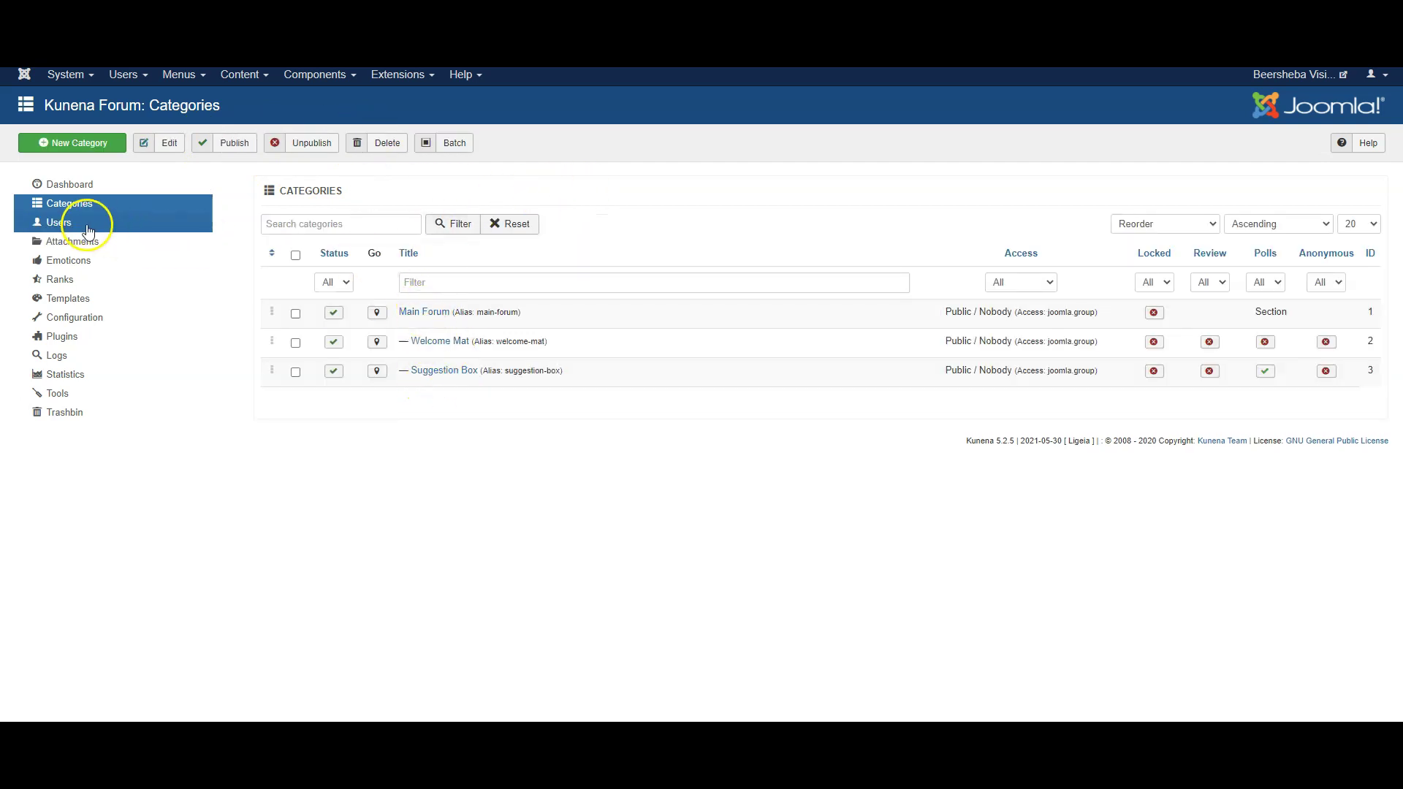
- Open Kunena's Users list and edit an administrator-ranked member's forum profile
click(57, 226)
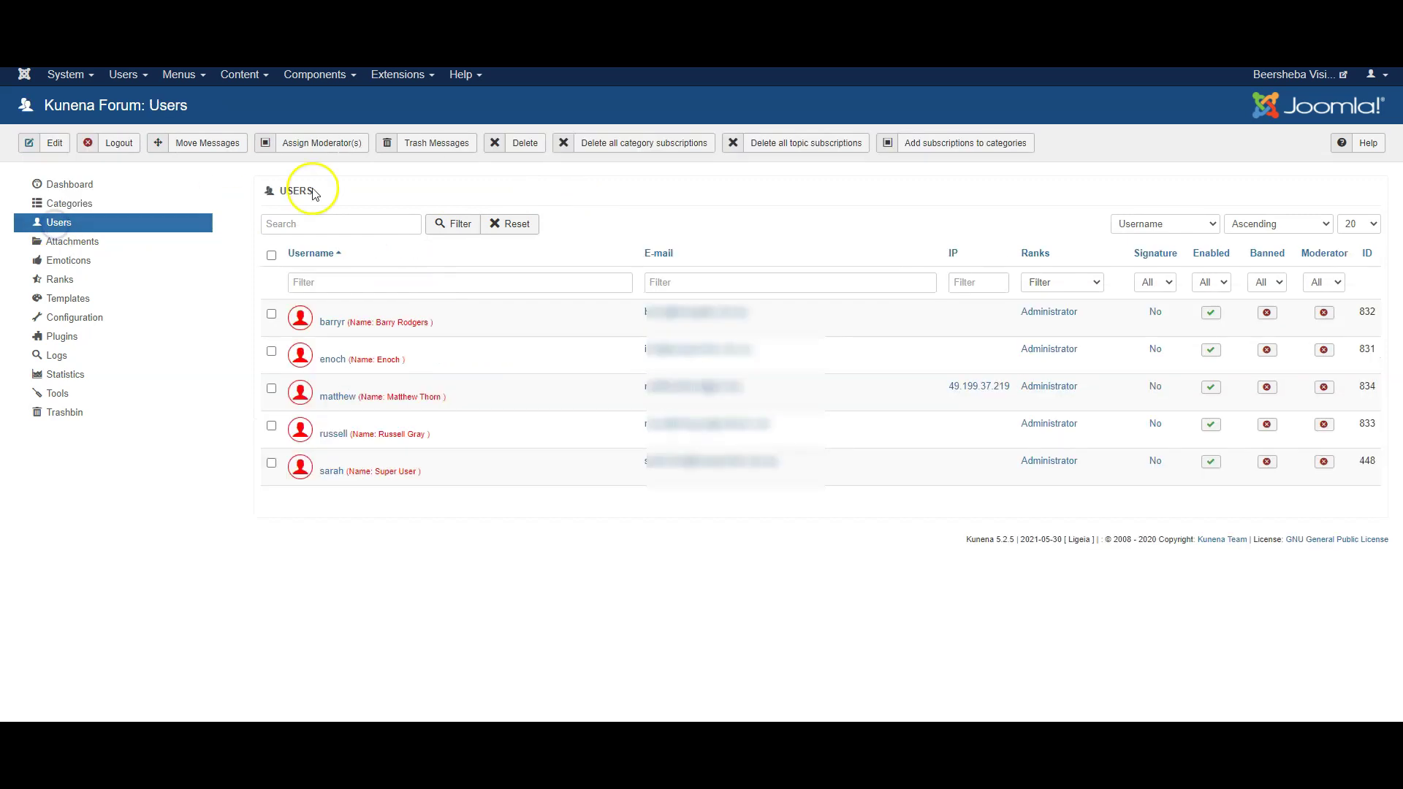
click(329, 362)
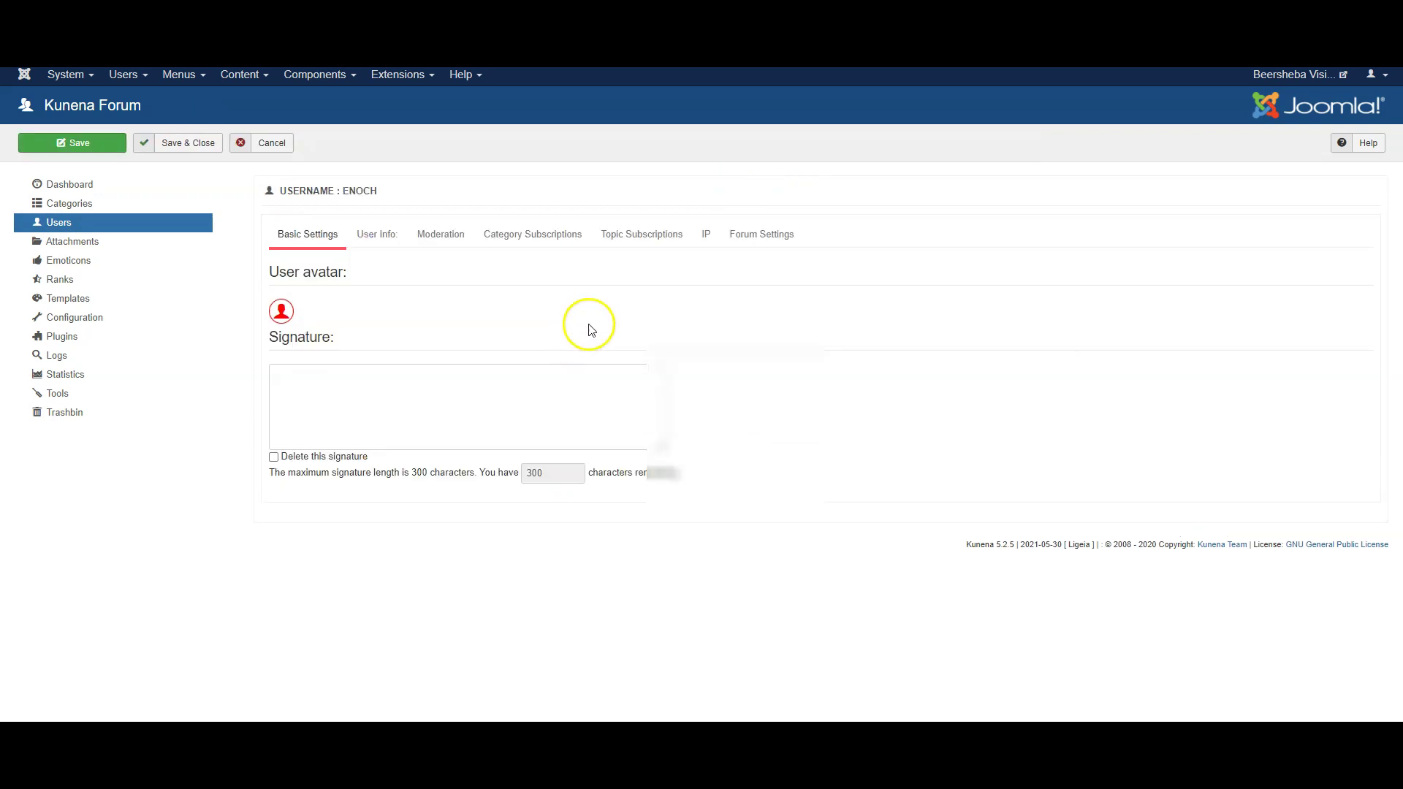
- Trial the user as moderator of Welcome Mat and Suggestion Box, then Global Moderator, and cancel
click(441, 238)
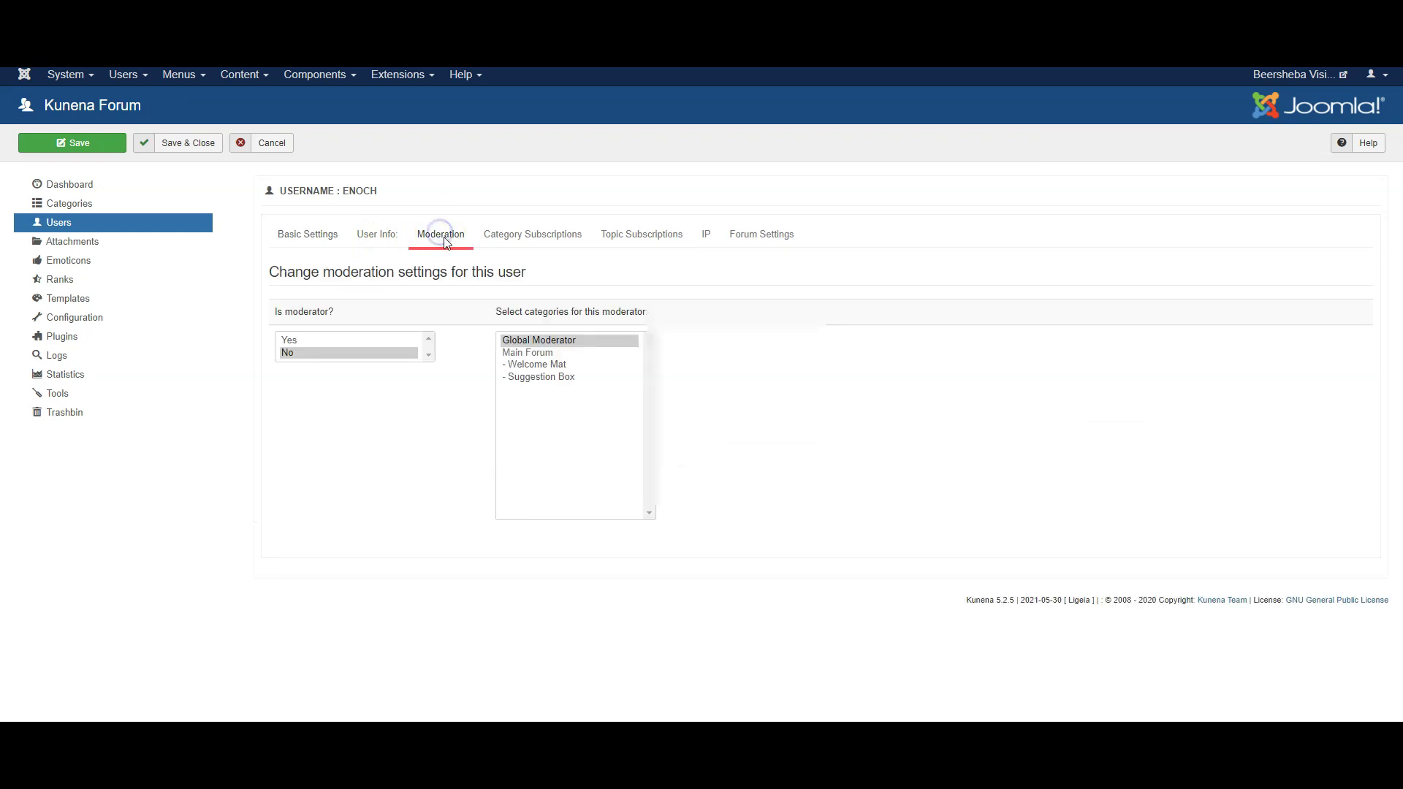
click(311, 310)
click(290, 341)
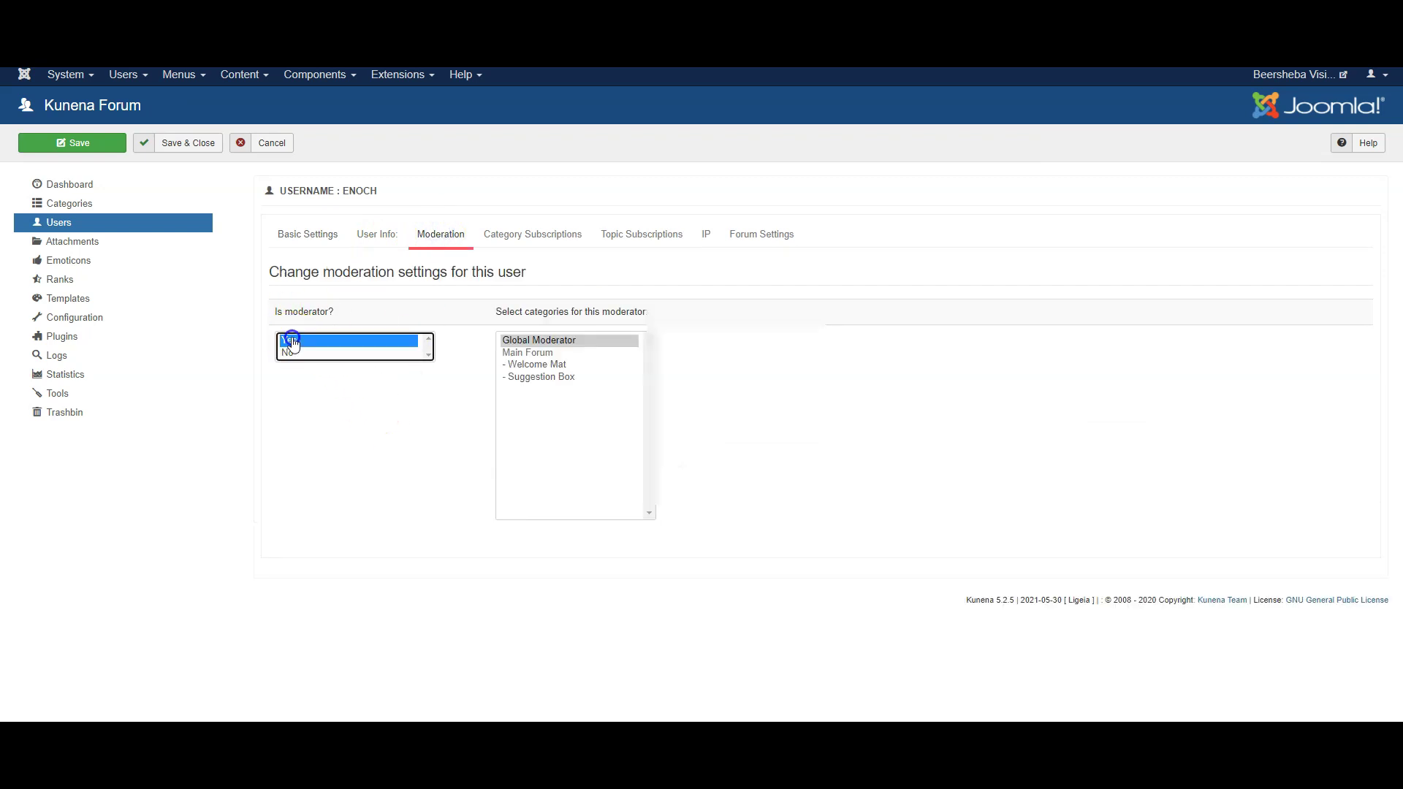
click(538, 366)
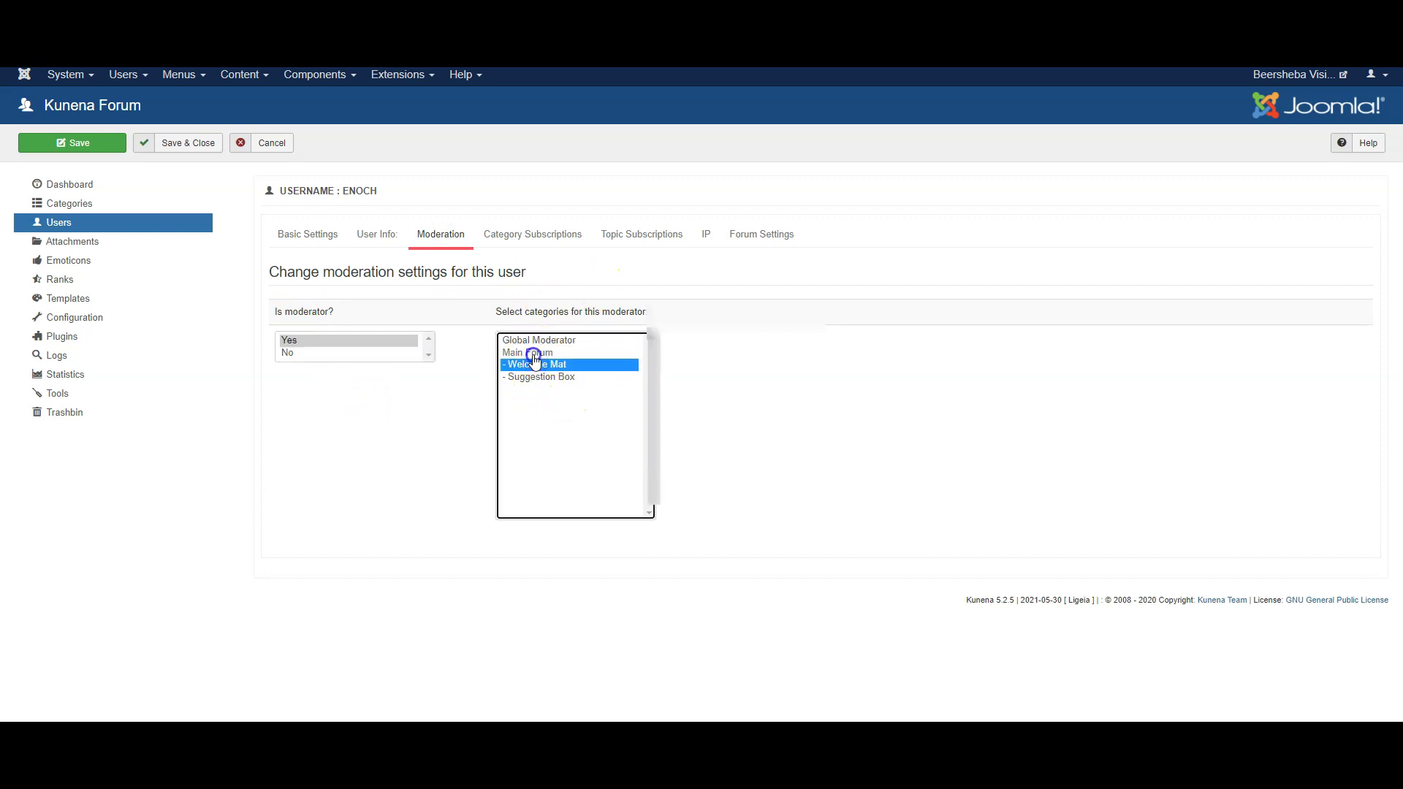
click(539, 378)
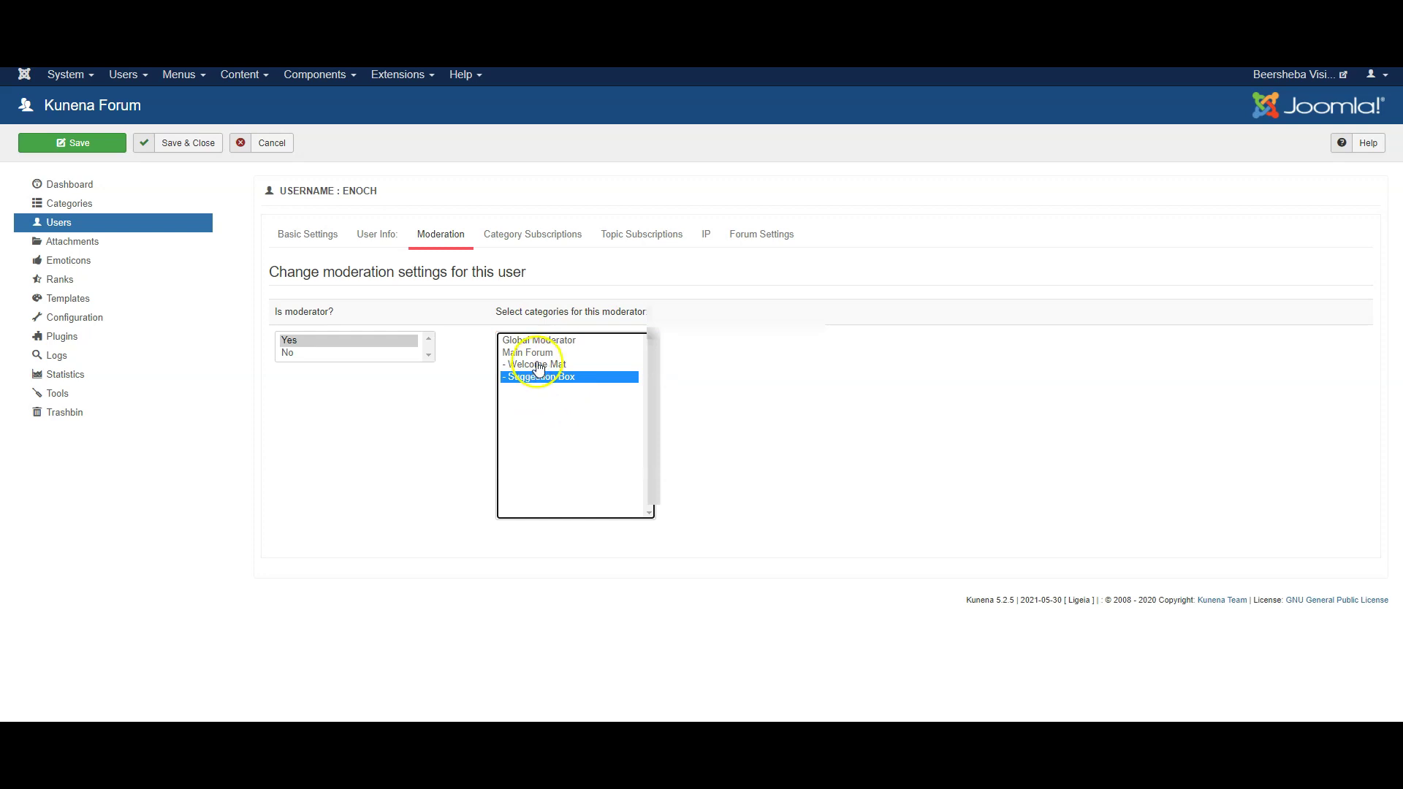
ctrl+click(539, 367)
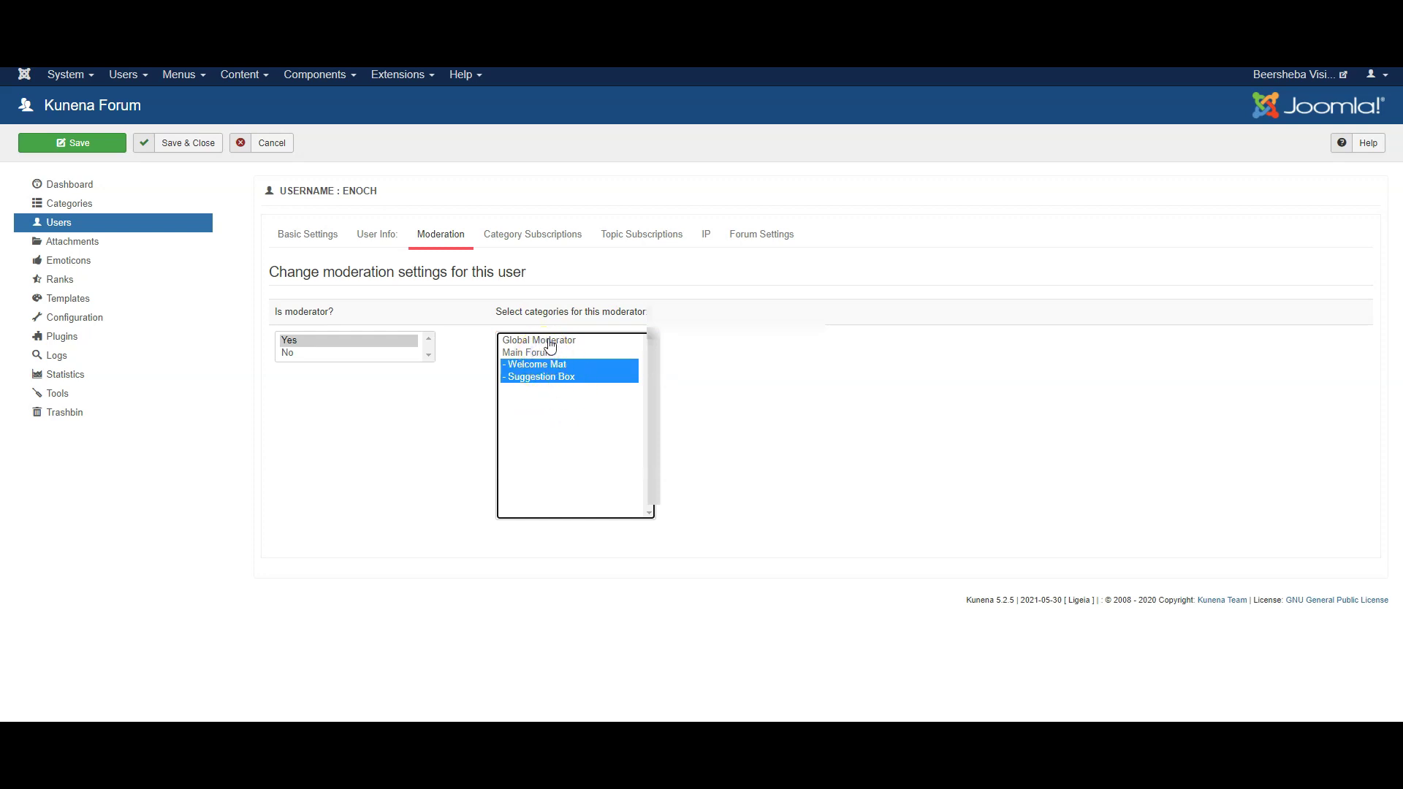
click(550, 341)
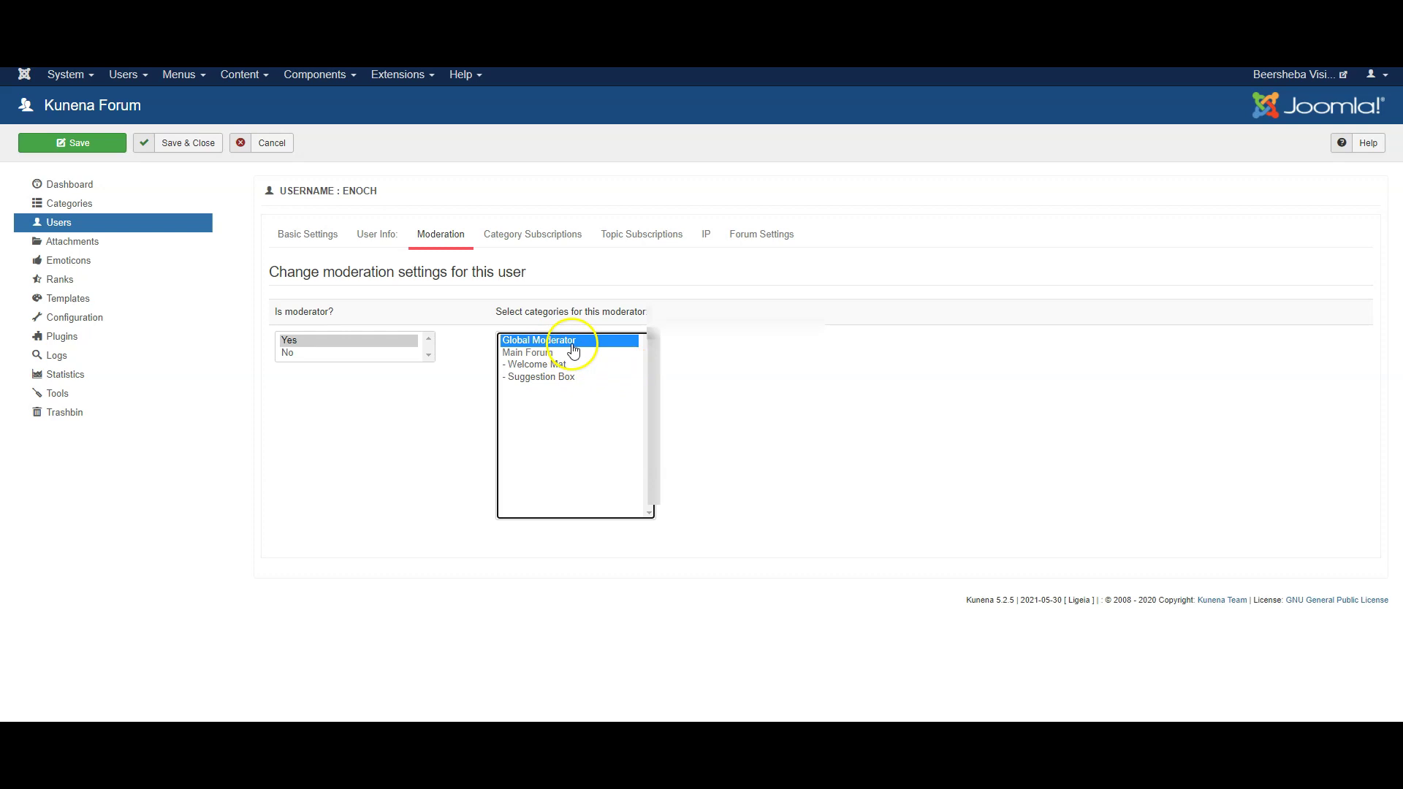
click(285, 143)
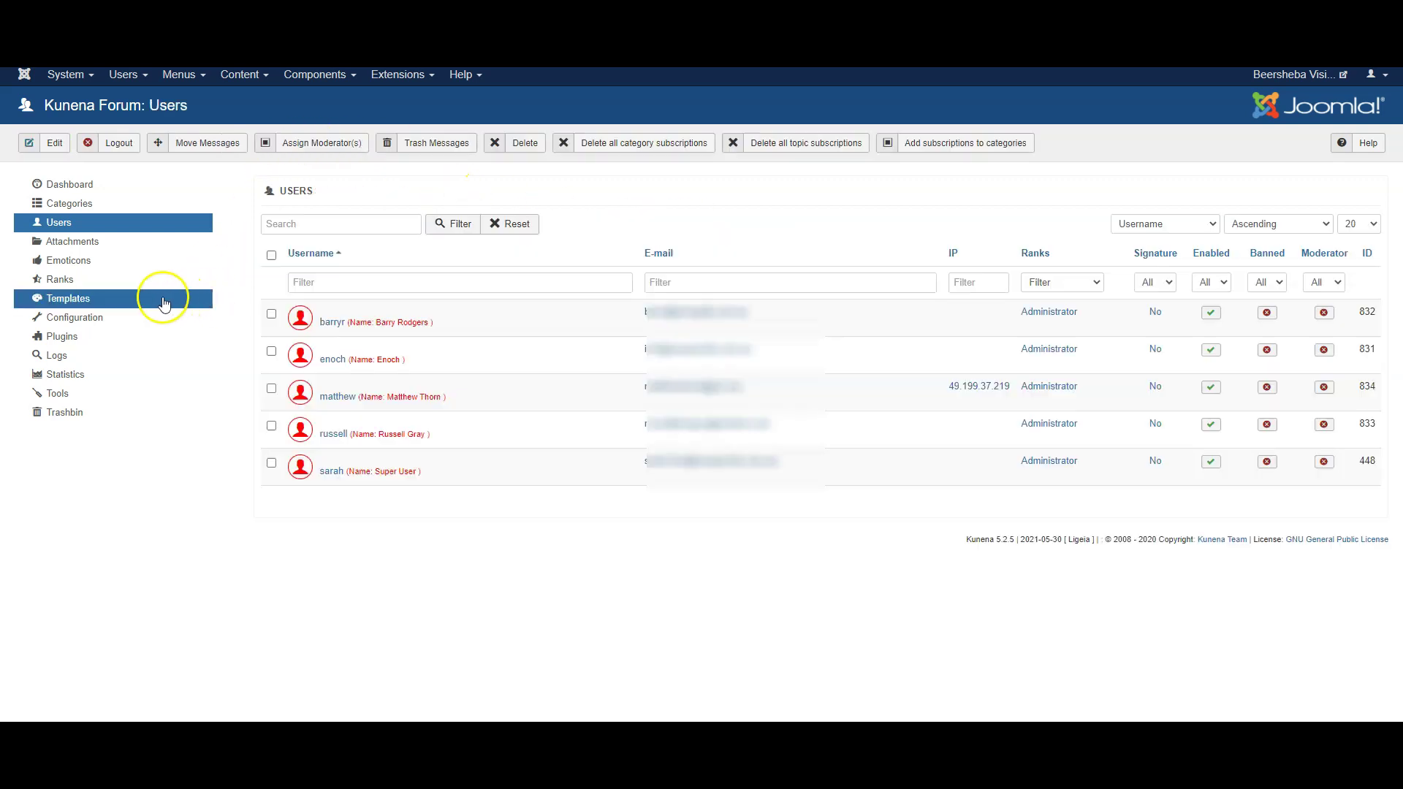
- Open the Attachments page listing Palm-tree.jpg (image/jpeg, 23 KB)
click(69, 247)
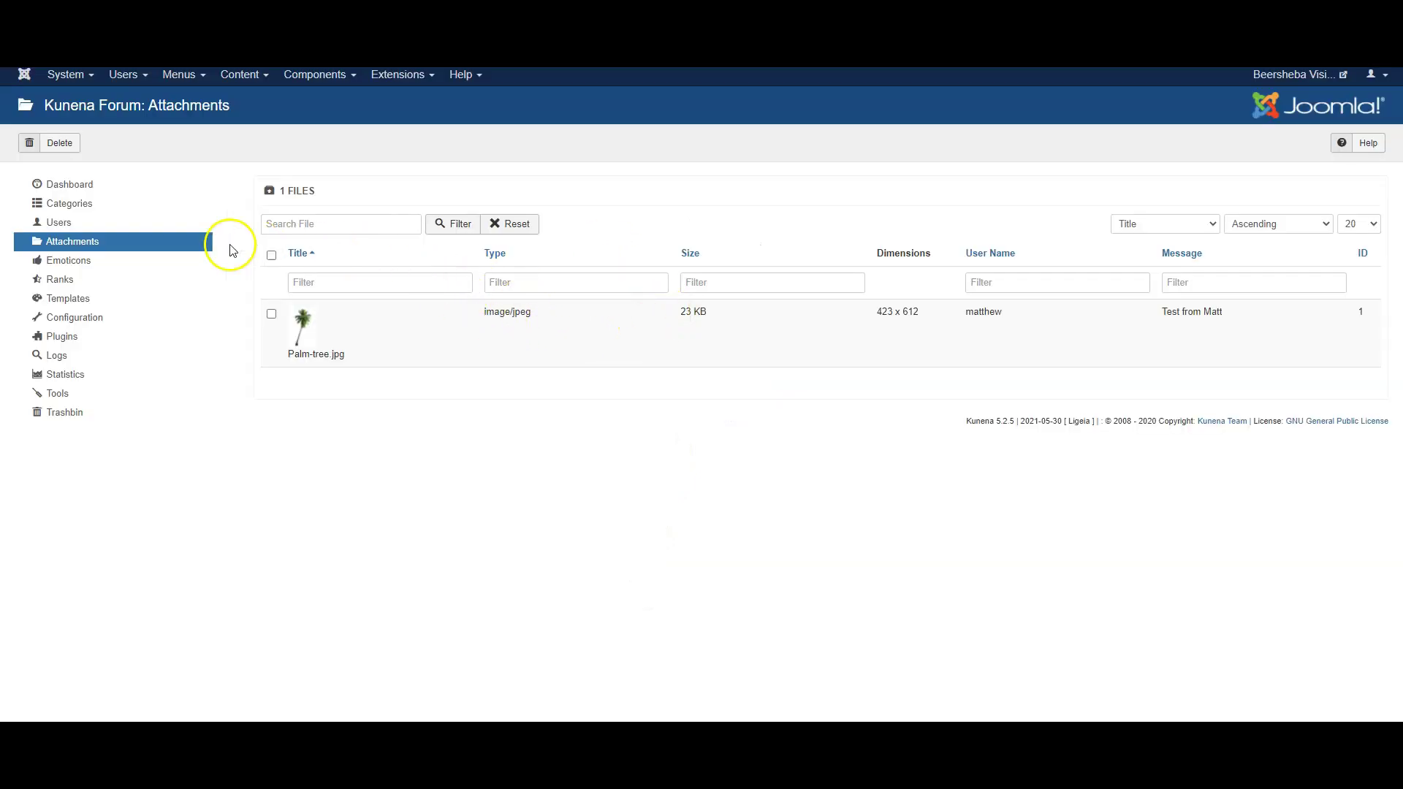
- Browse the Emoticons and Ranks lists, then open the forum Configuration settings
click(77, 269)
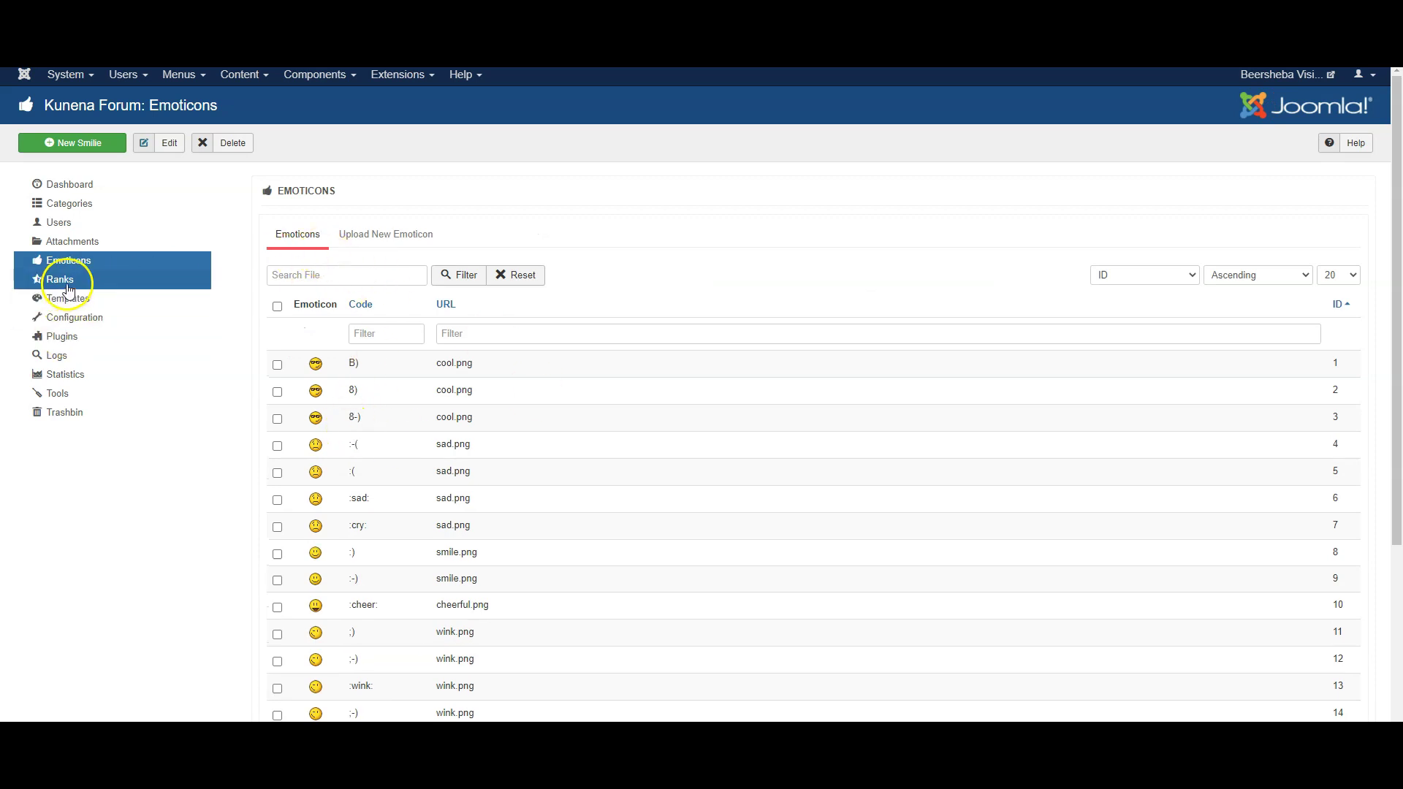
click(129, 288)
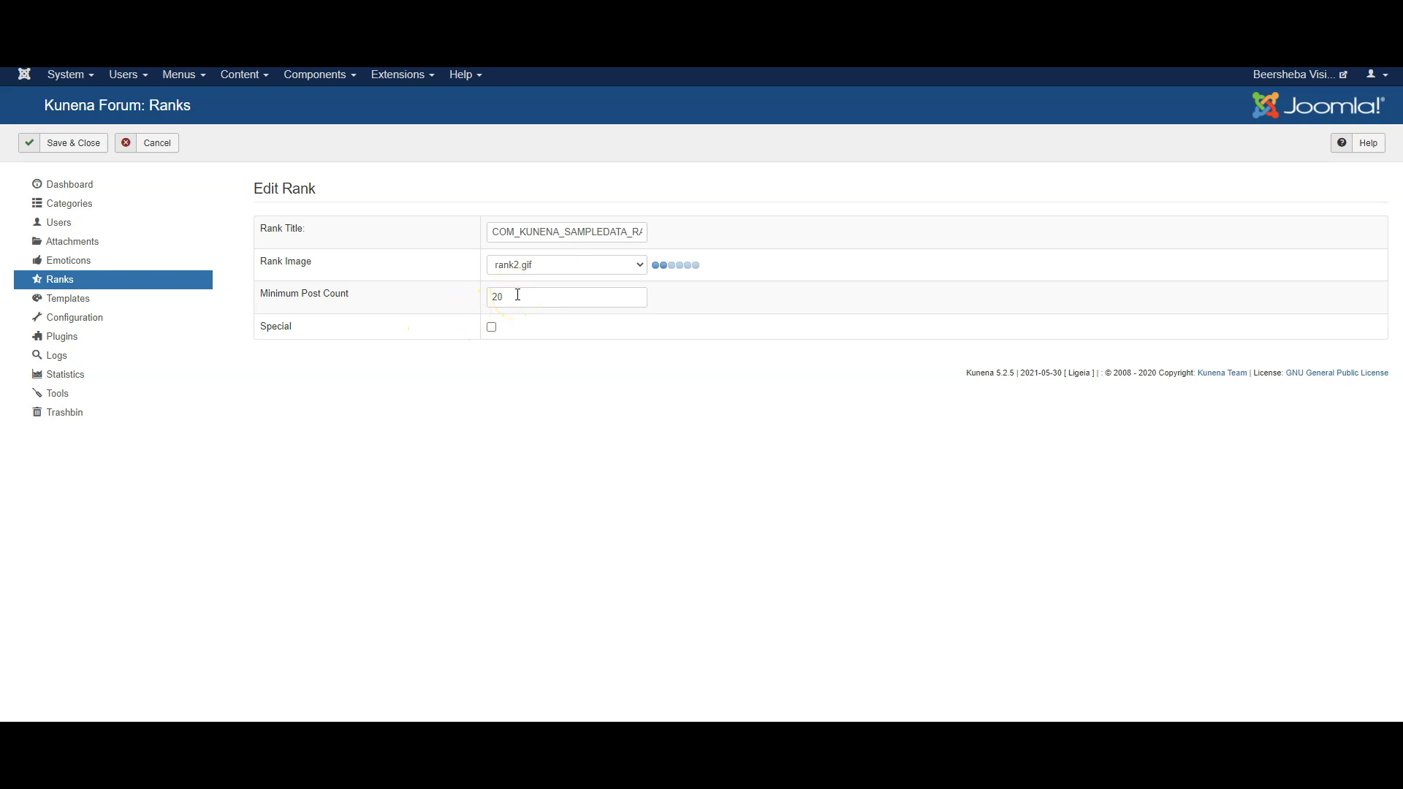
click(80, 287)
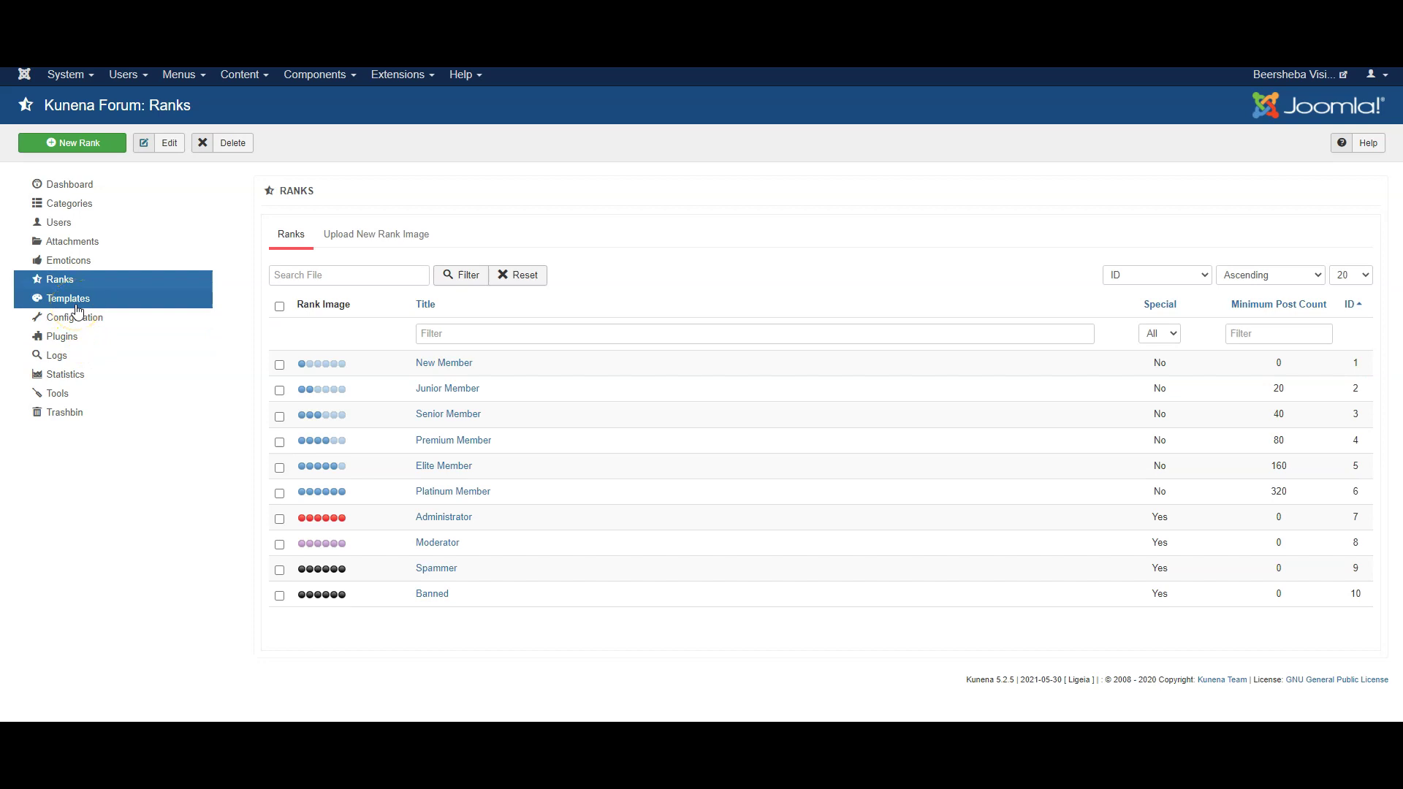
click(84, 319)
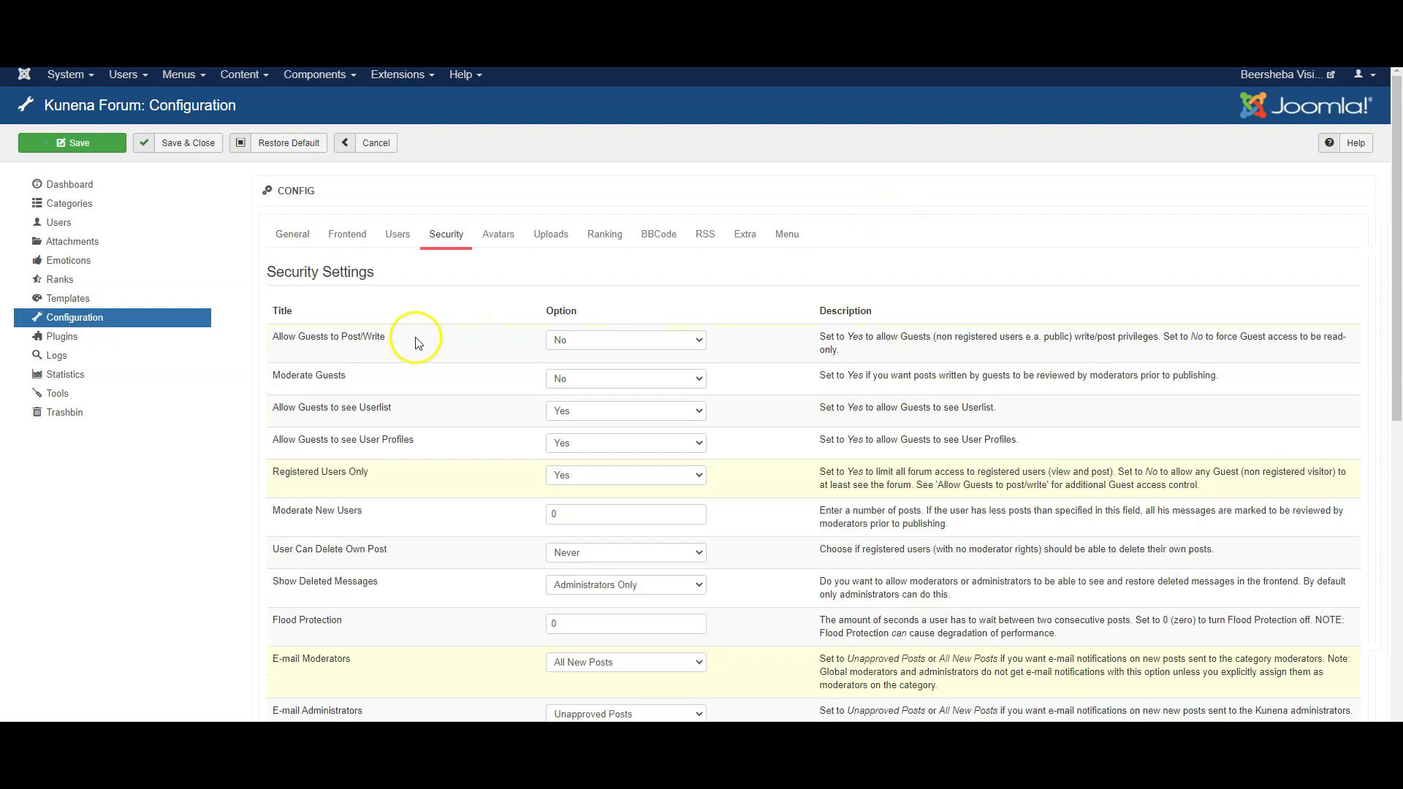
- Review the Kunena General tab's Basic and SEO settings, then return to the front-end forum index
click(296, 239)
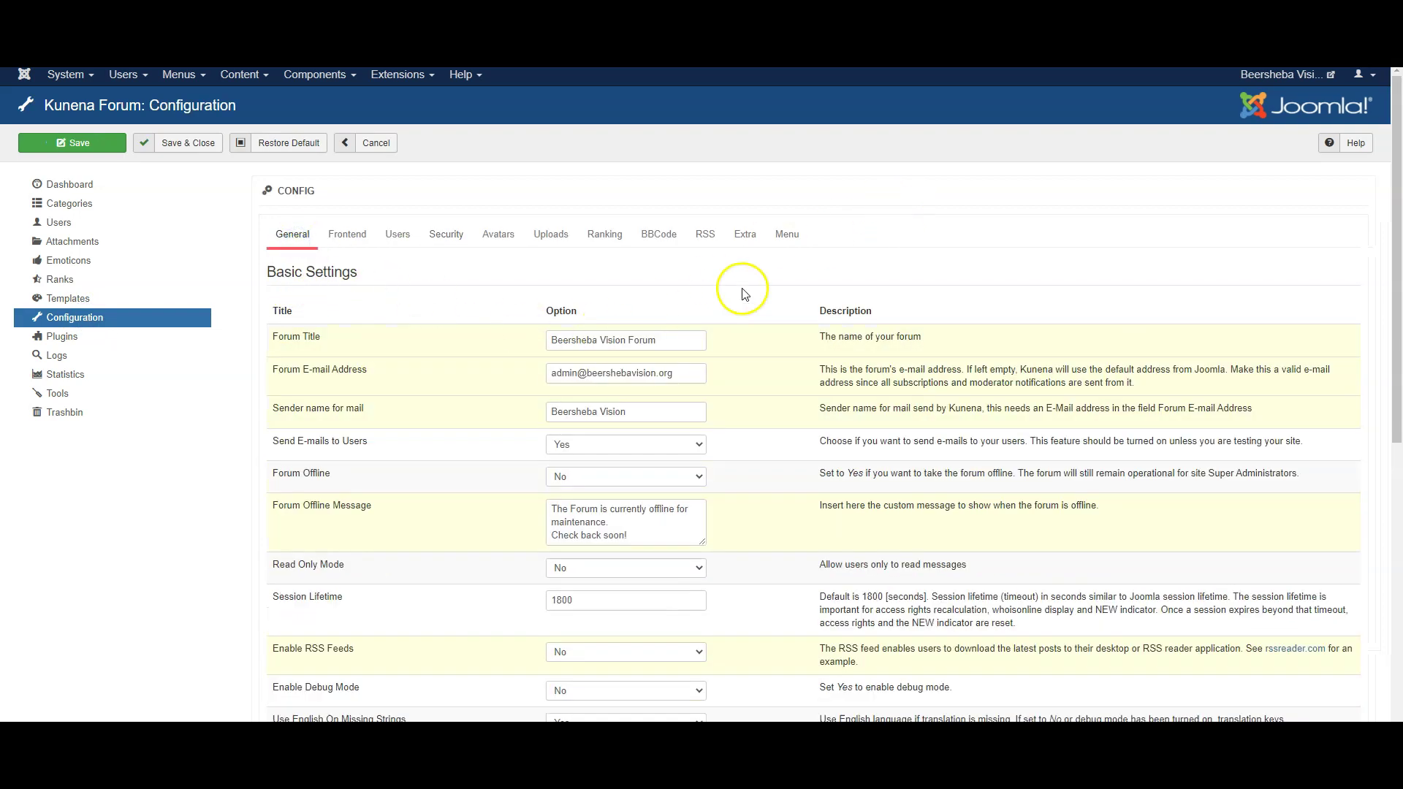
scroll(364, 547, down, 1)
scroll(363, 548, down, 4)
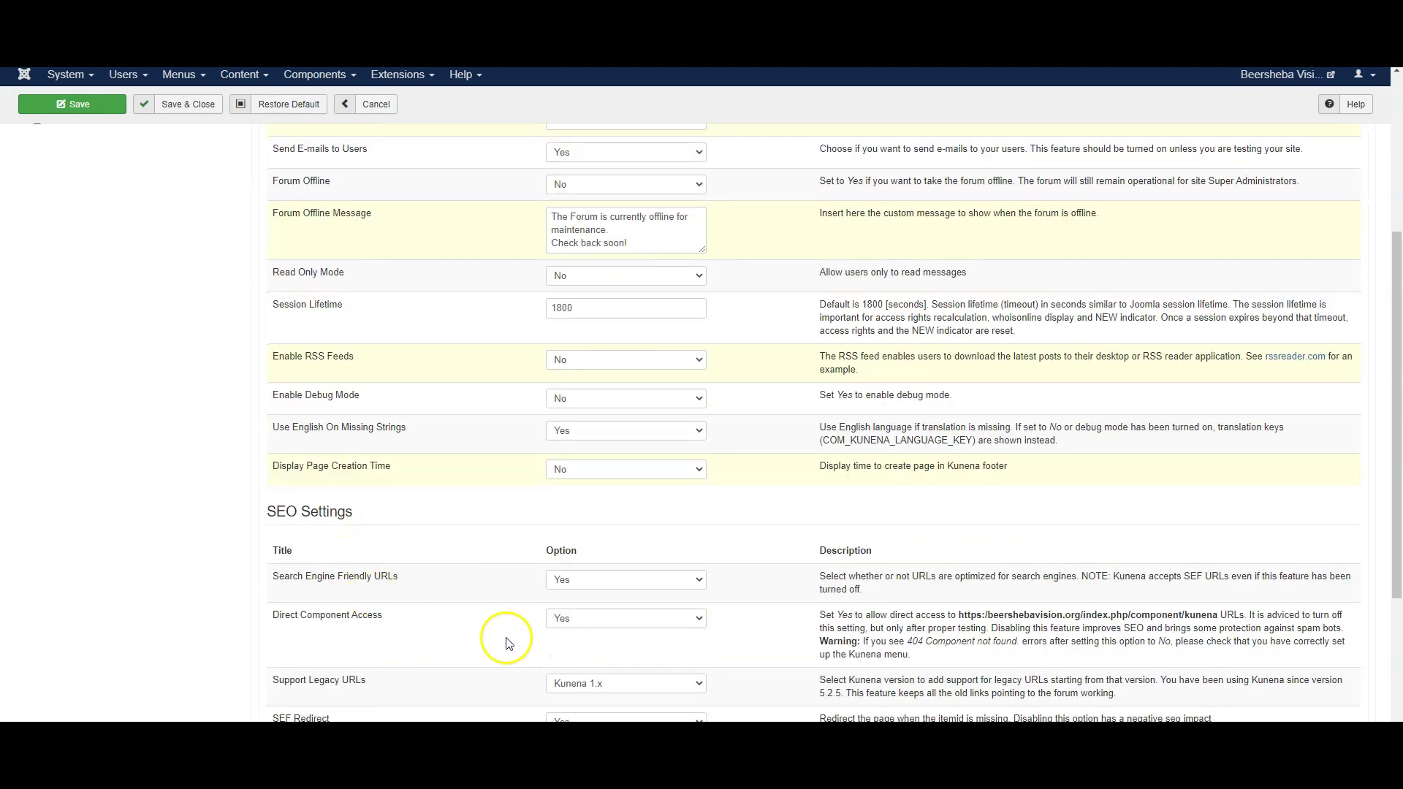
scroll(501, 639, up, 4)
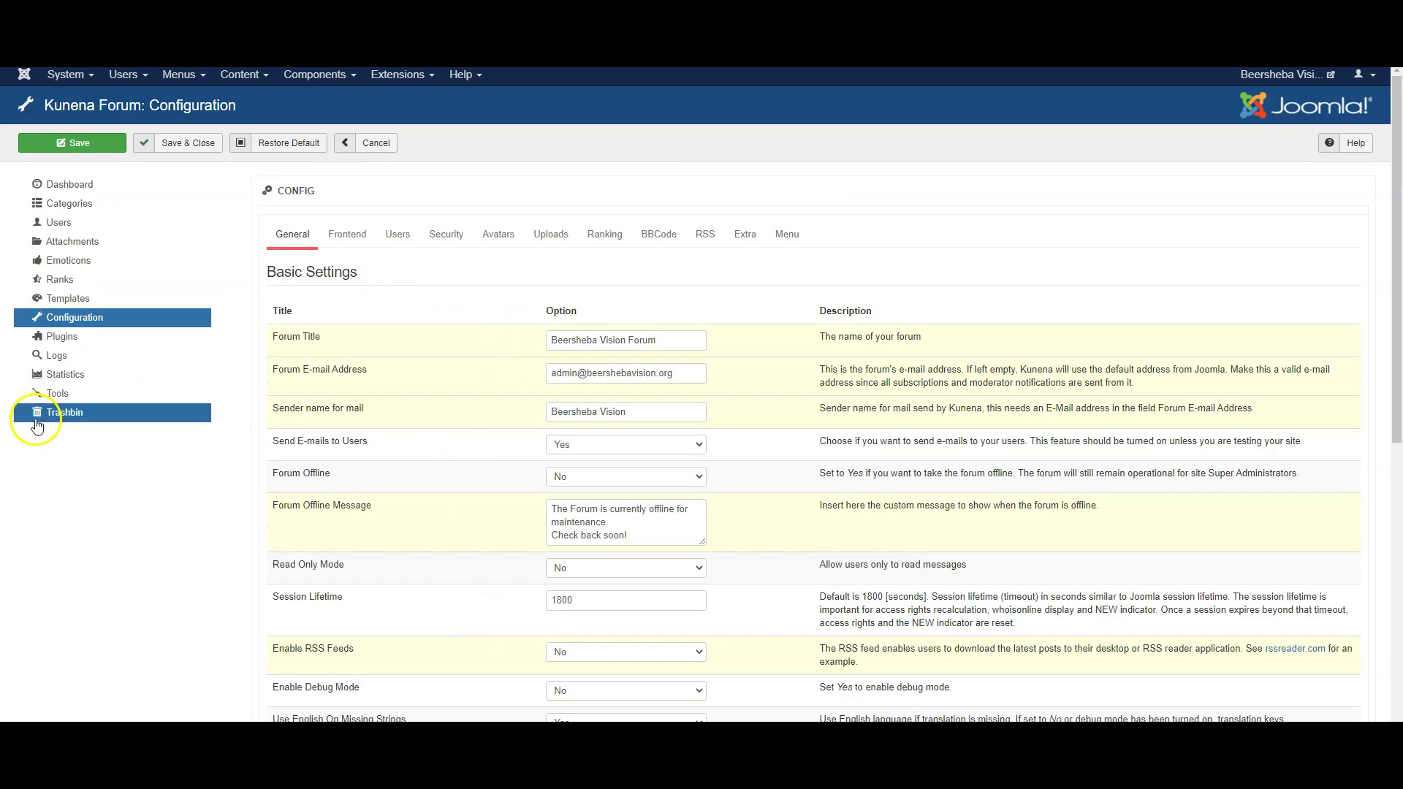
click(70, 376)
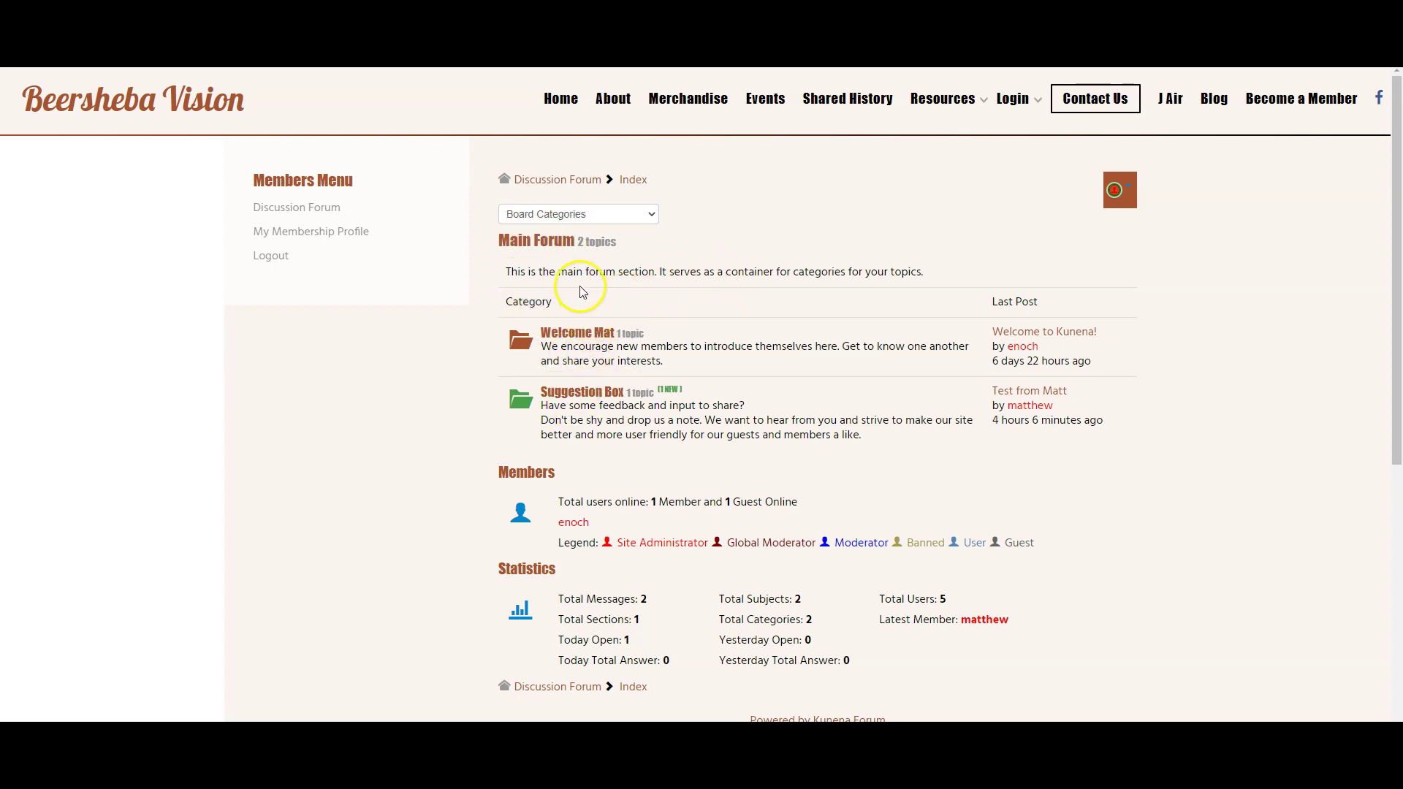
- Open the Welcome Mat category and read its 'Welcome to Kunena!' topic
click(581, 331)
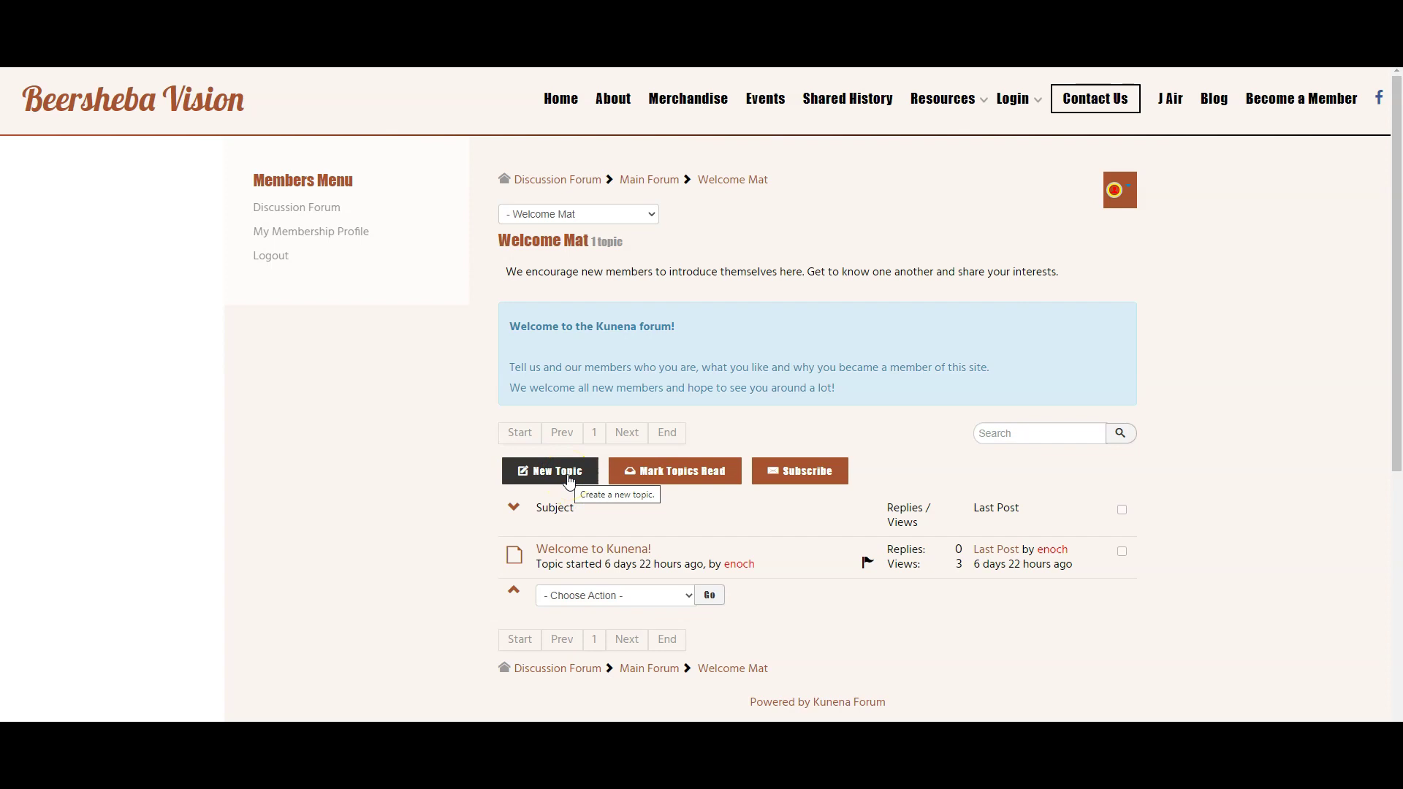
click(612, 551)
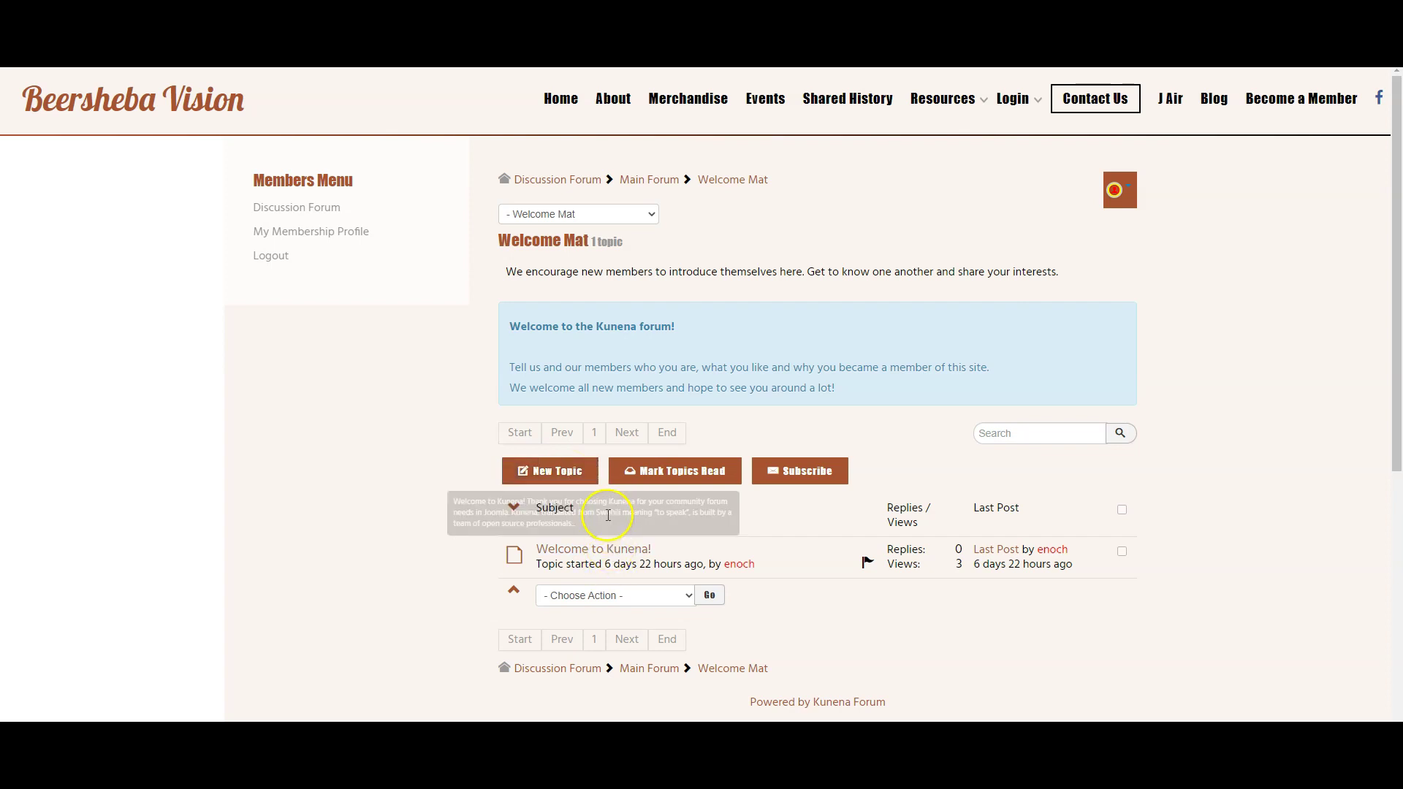
click(610, 553)
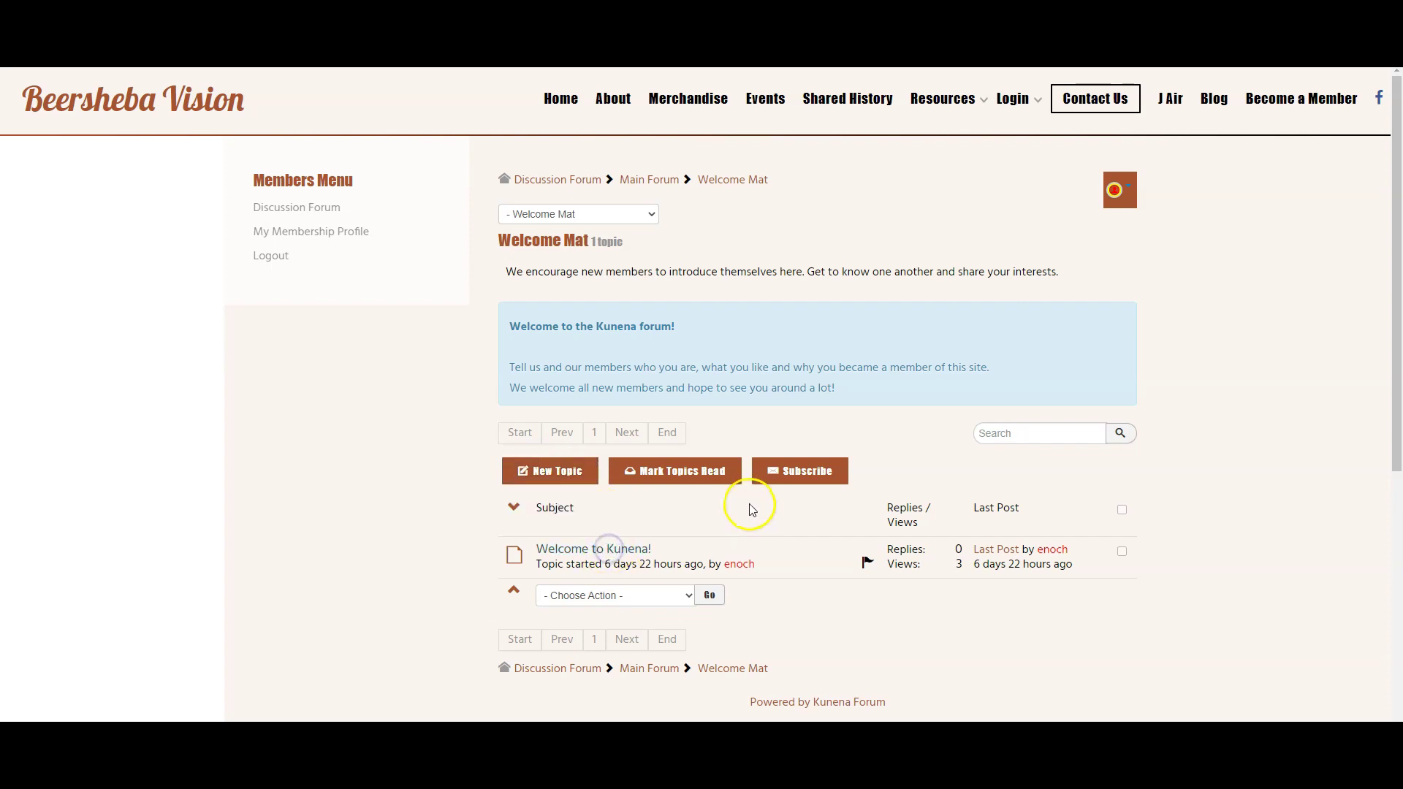
scroll(747, 486, down, 5)
scroll(747, 486, down, 1)
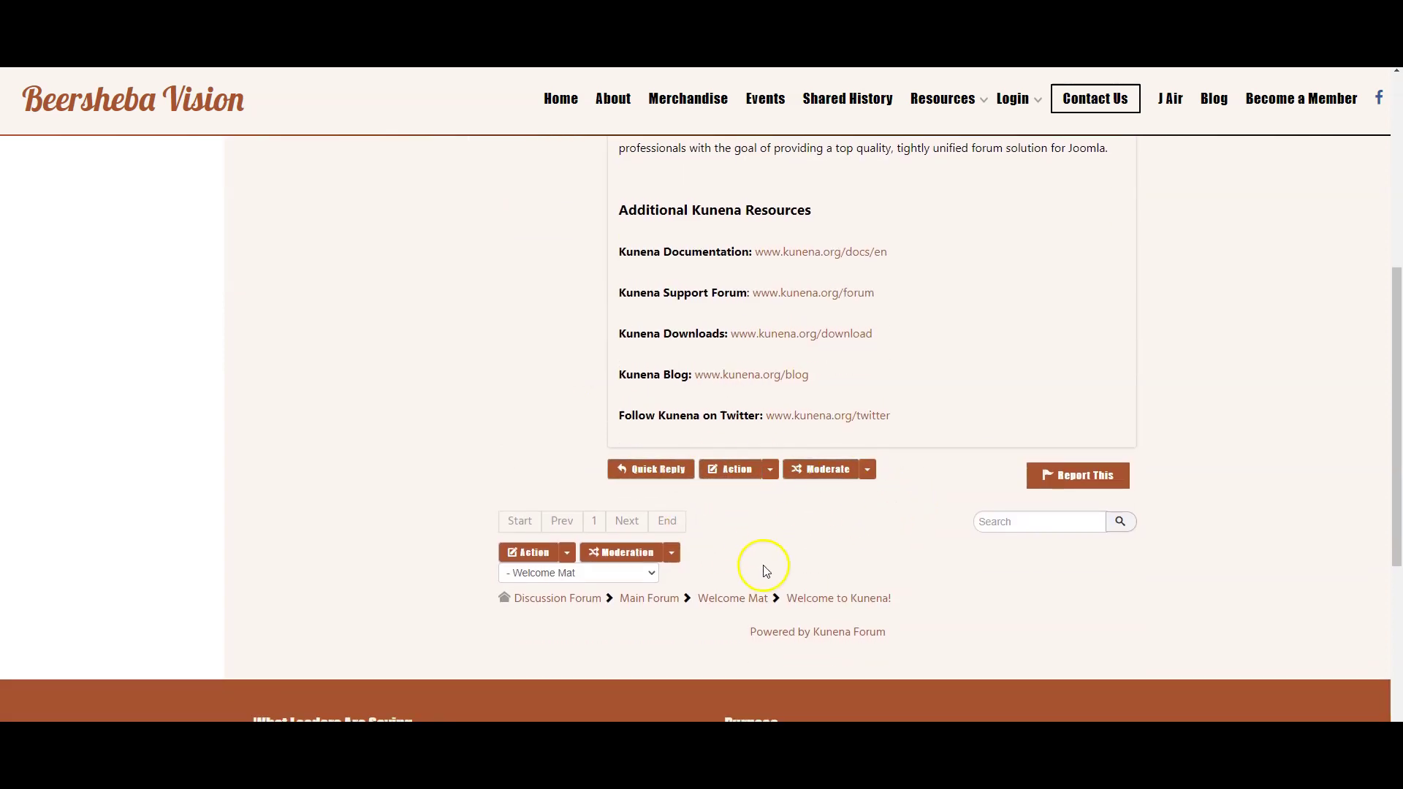
- Start a quick reply to the topic and cancel it without posting
click(666, 475)
scroll(757, 577, down, 3)
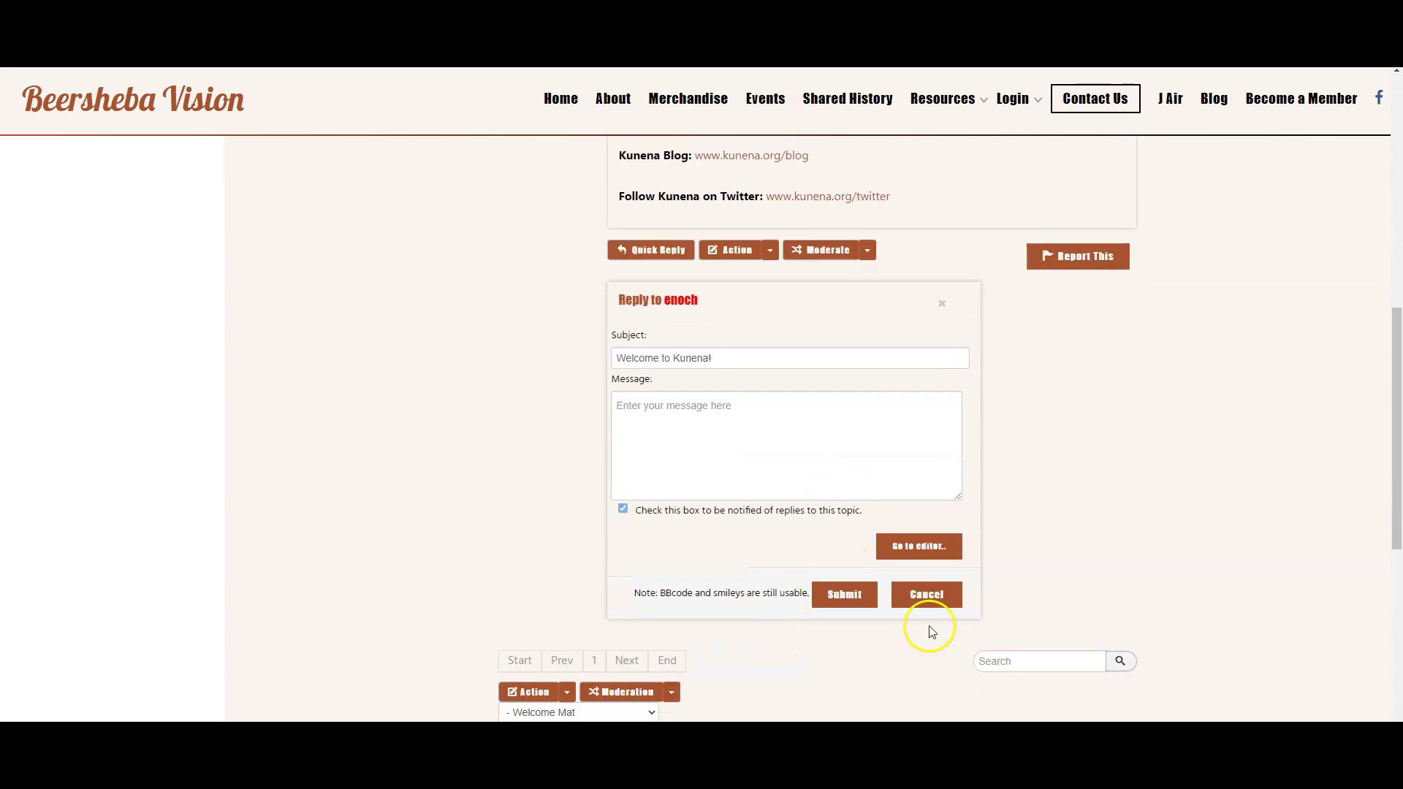
click(919, 600)
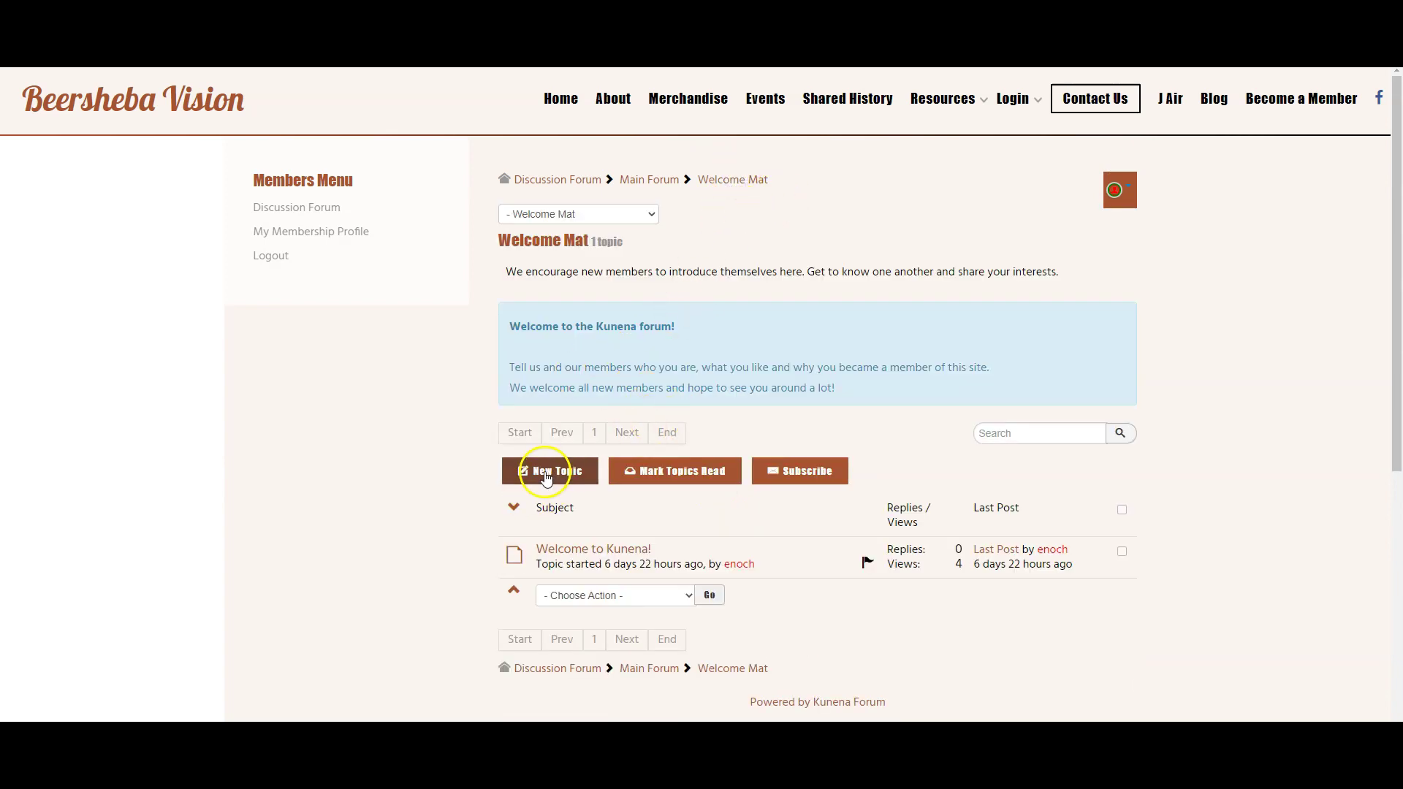
click(552, 475)
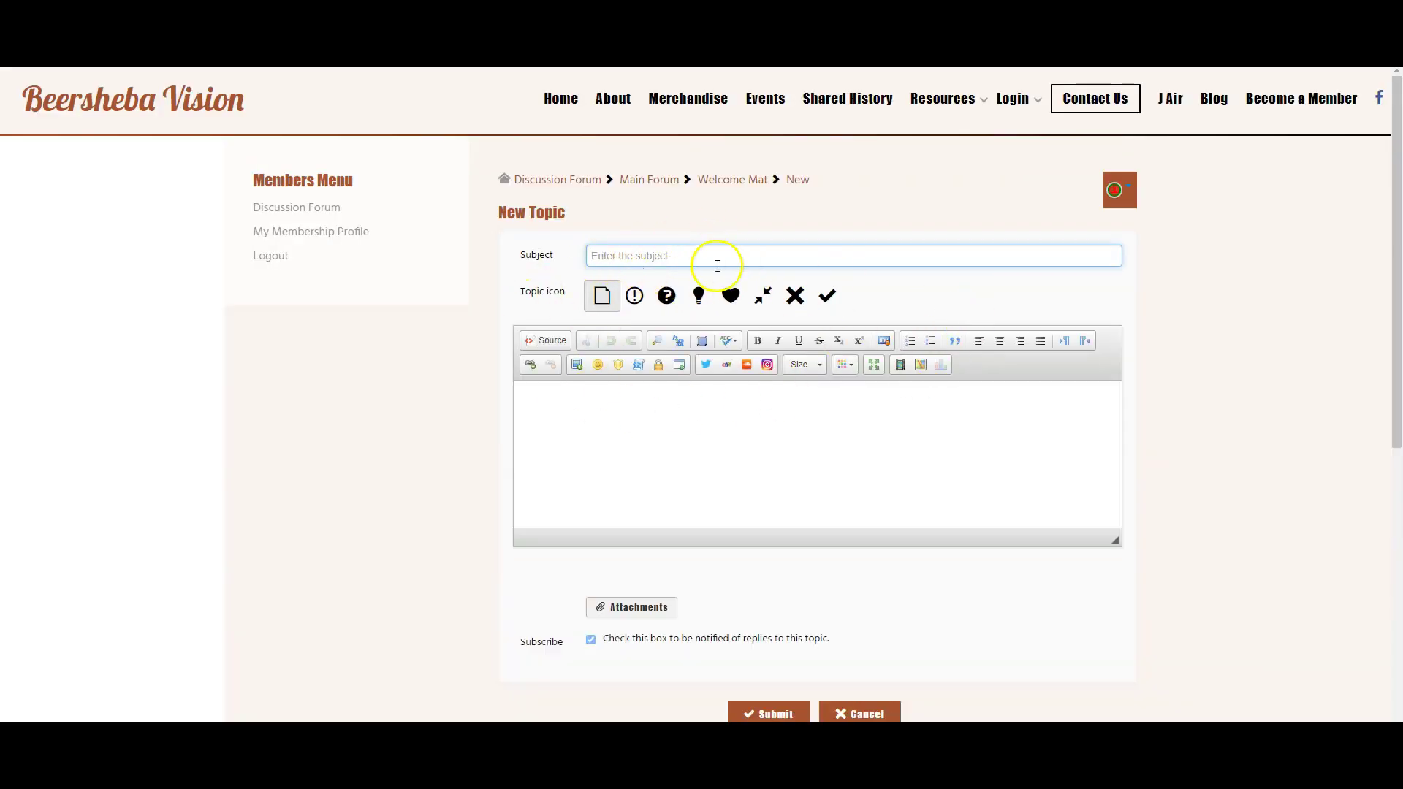
scroll(774, 474, down, 3)
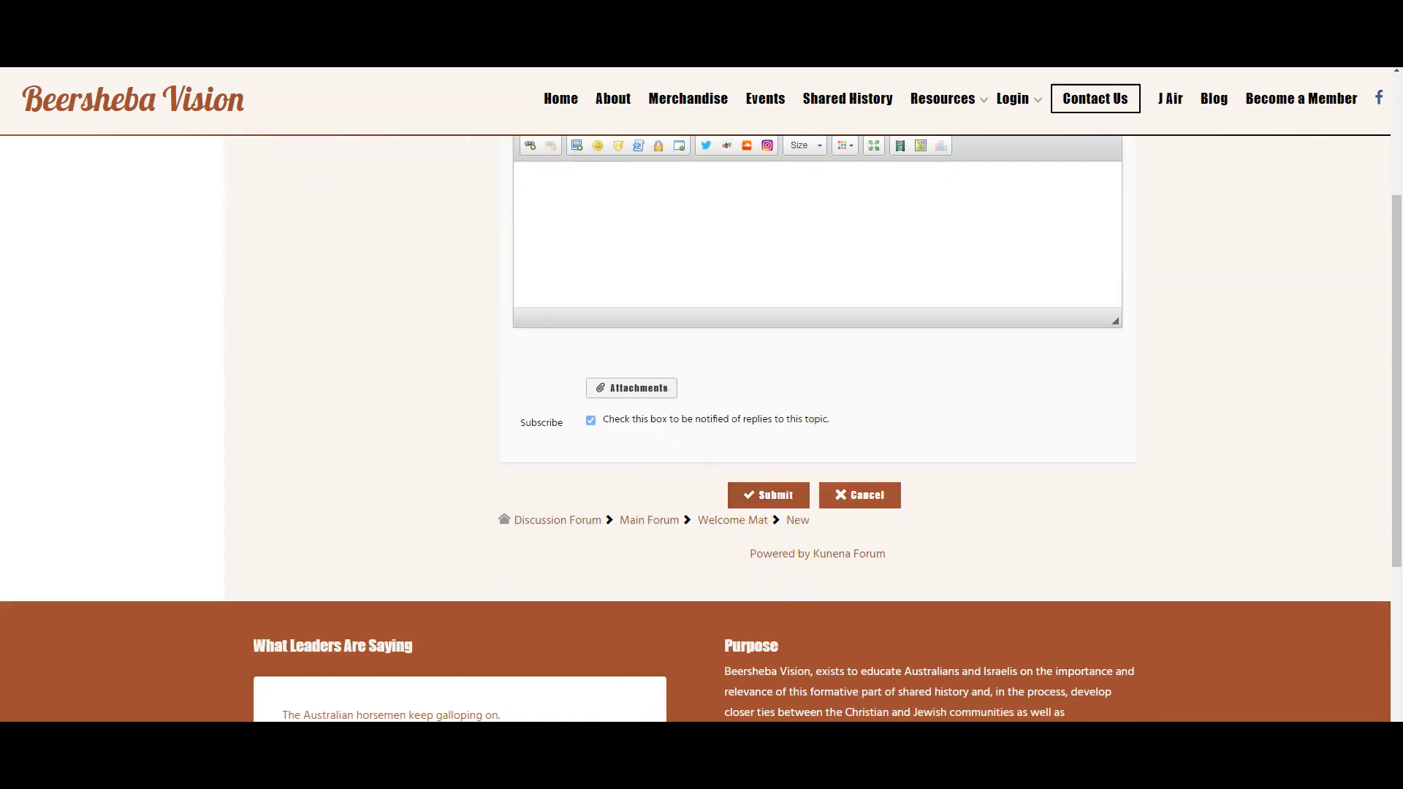
click(848, 497)
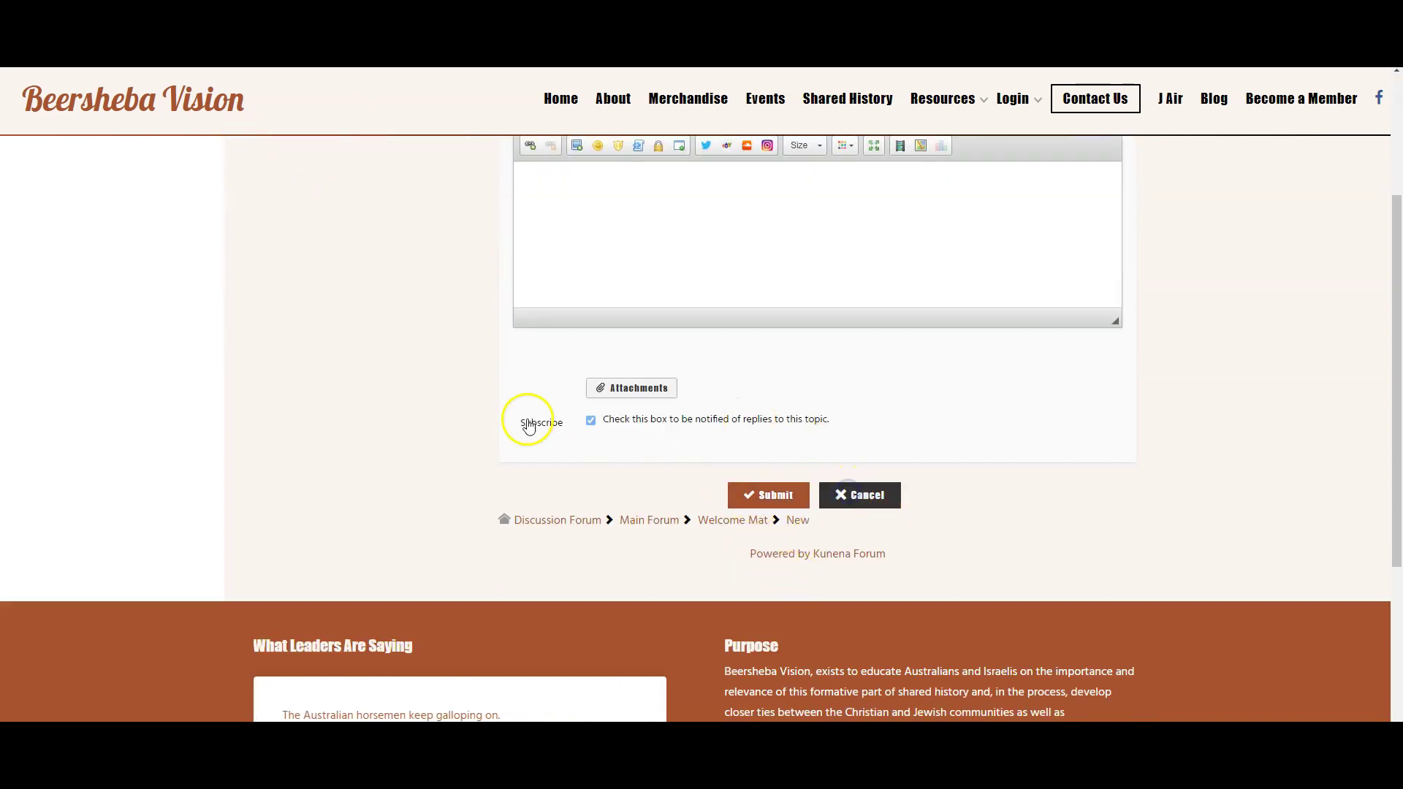